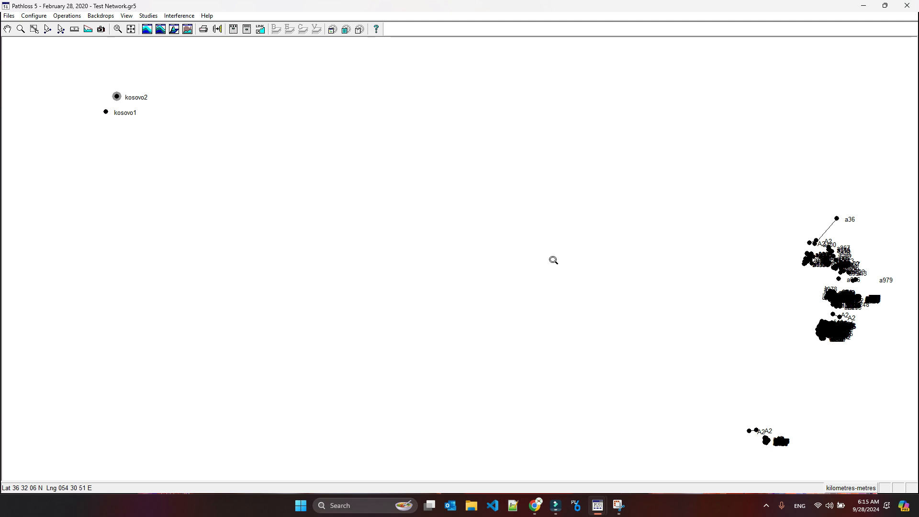
Switch to Google Maps in the browser and maximize its window to show the Kosovo region
click(20, 30)
drag(279, 103, 471, 259)
drag(529, 182, 522, 287)
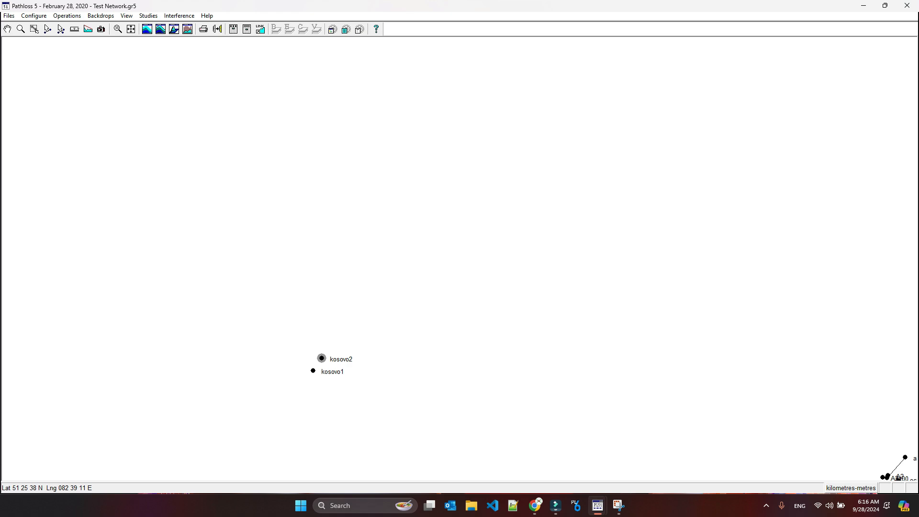
click(534, 505)
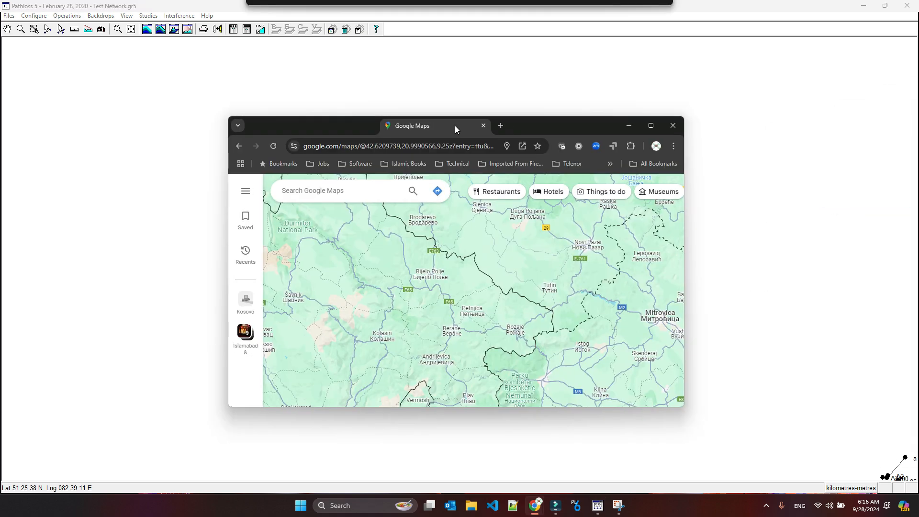
click(651, 125)
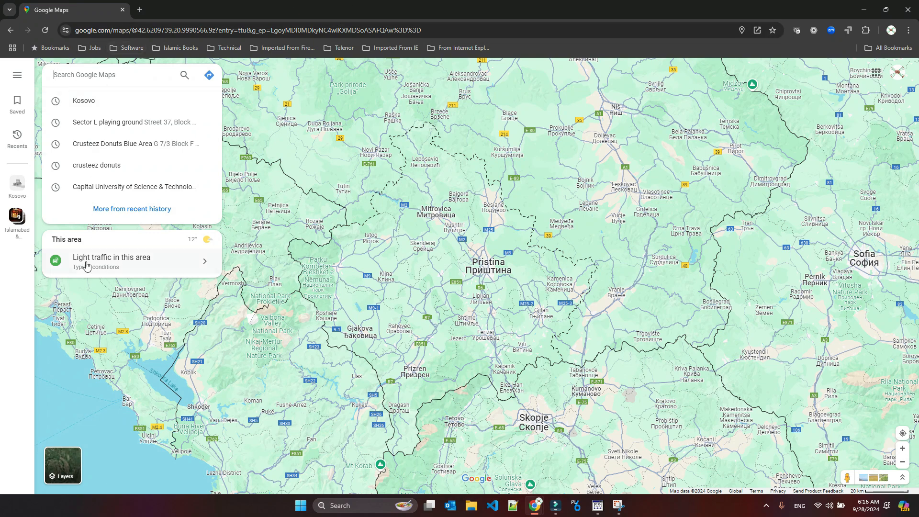
click(3, 355)
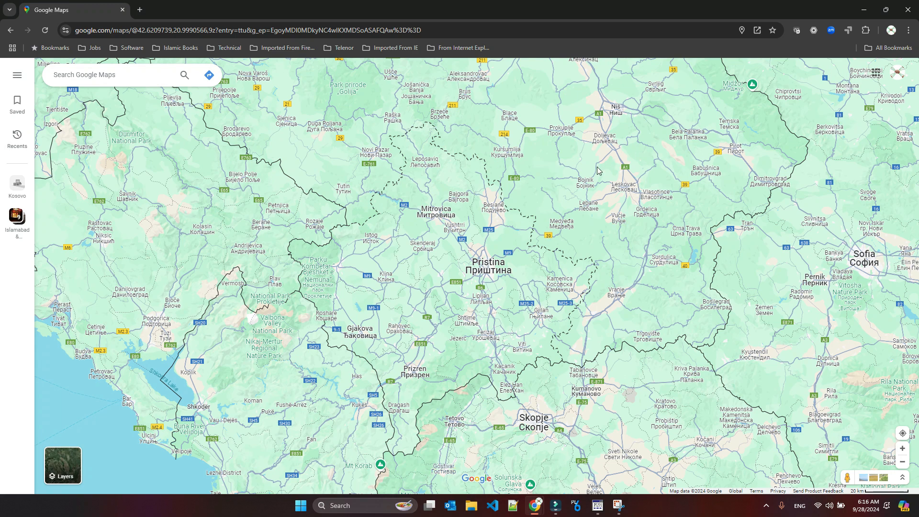
Look up the coordinates of a point just south of Niš and a point in Lezhë District, the opposite corners around Kosovo
click(636, 136)
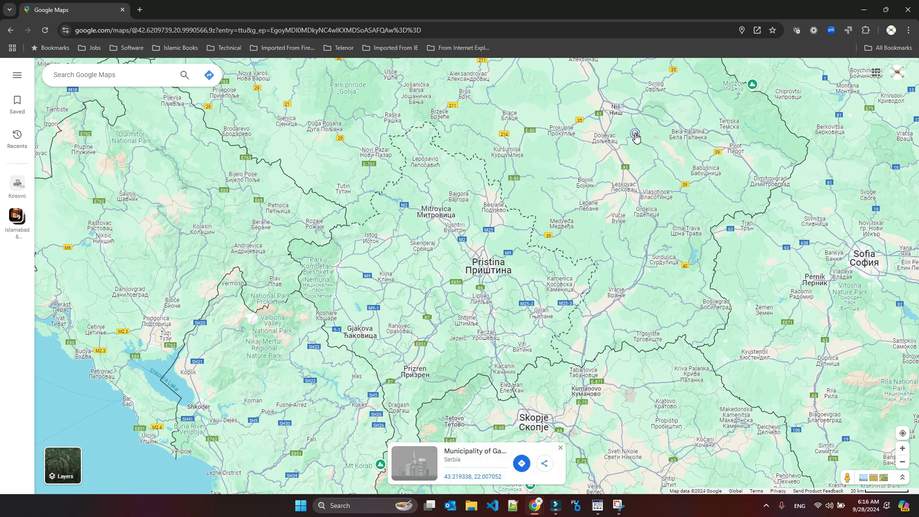
click(254, 467)
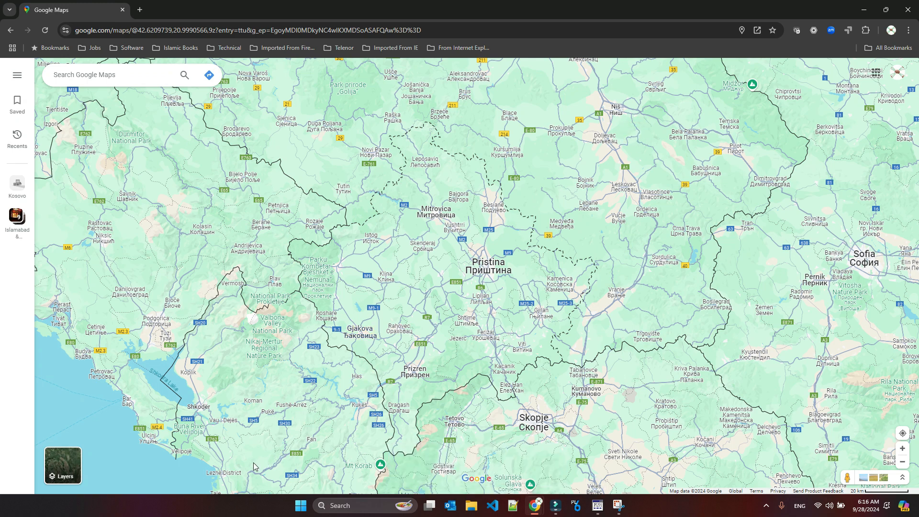
click(239, 450)
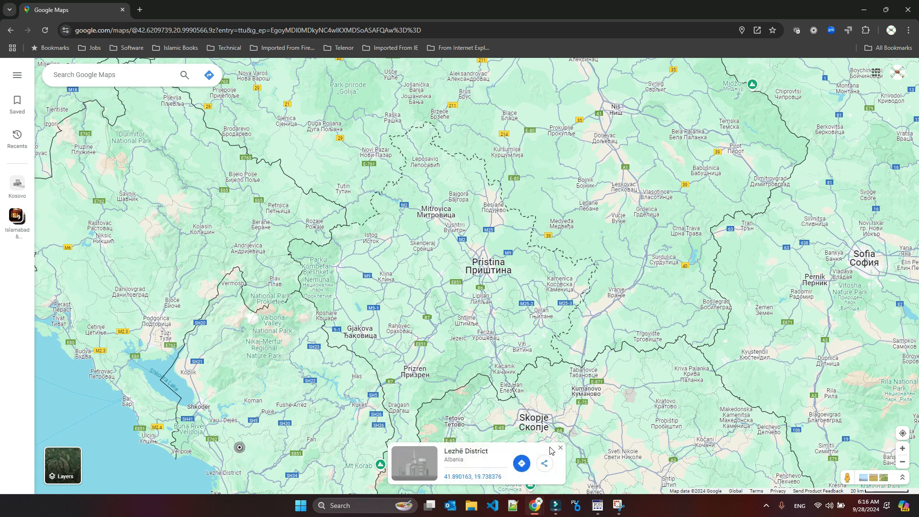
right_click(235, 467)
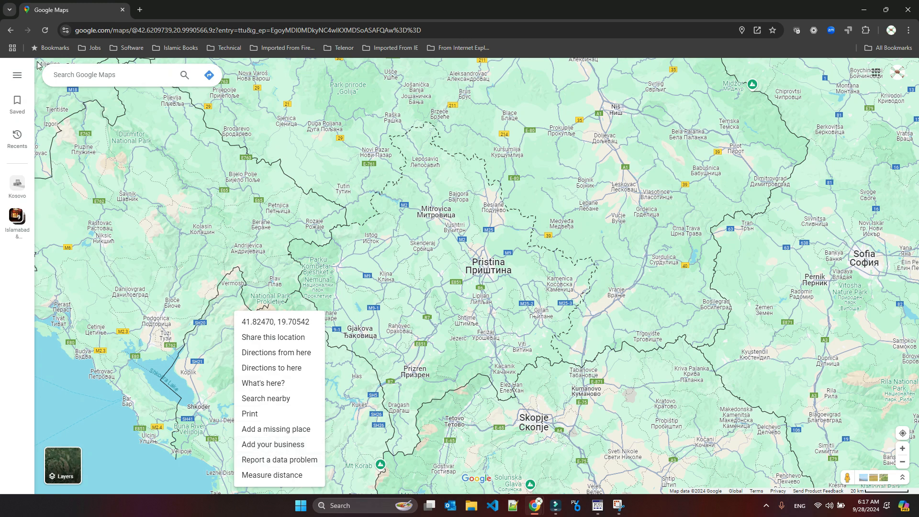
click(17, 76)
click(17, 76)
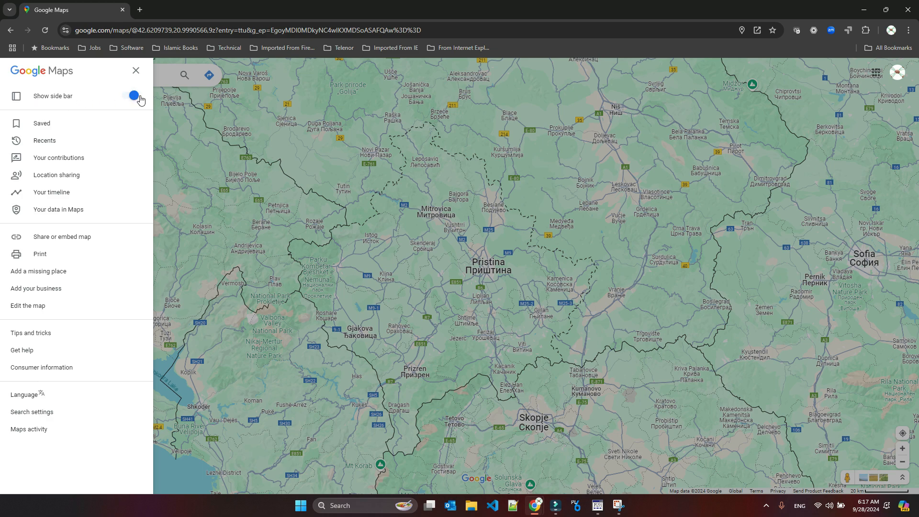
click(136, 70)
right_click(257, 473)
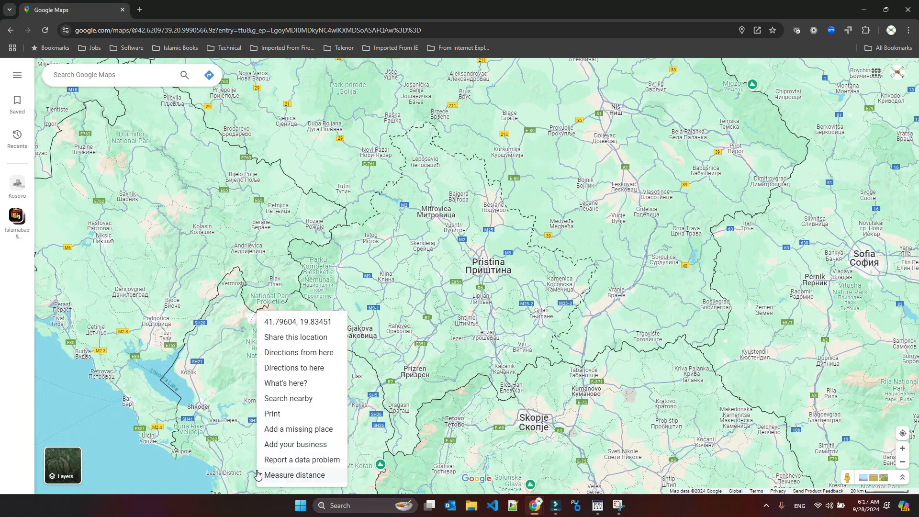
click(296, 430)
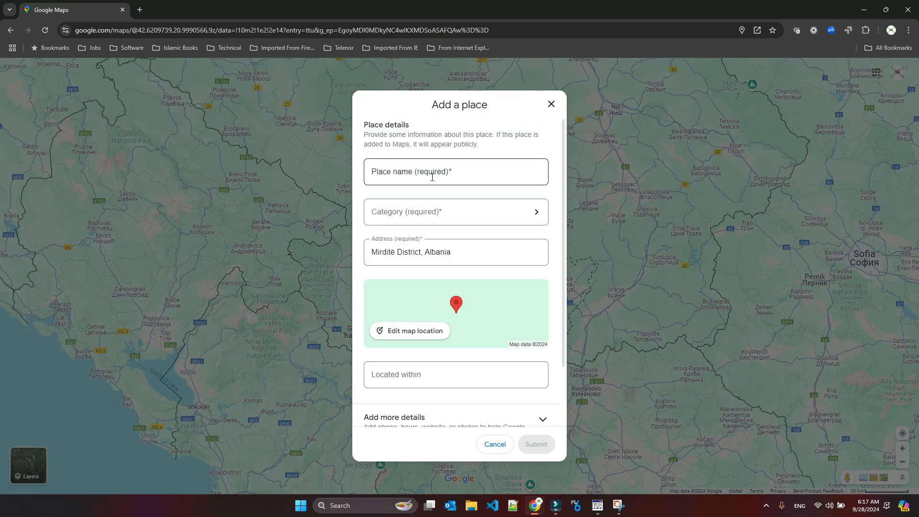
click(432, 175)
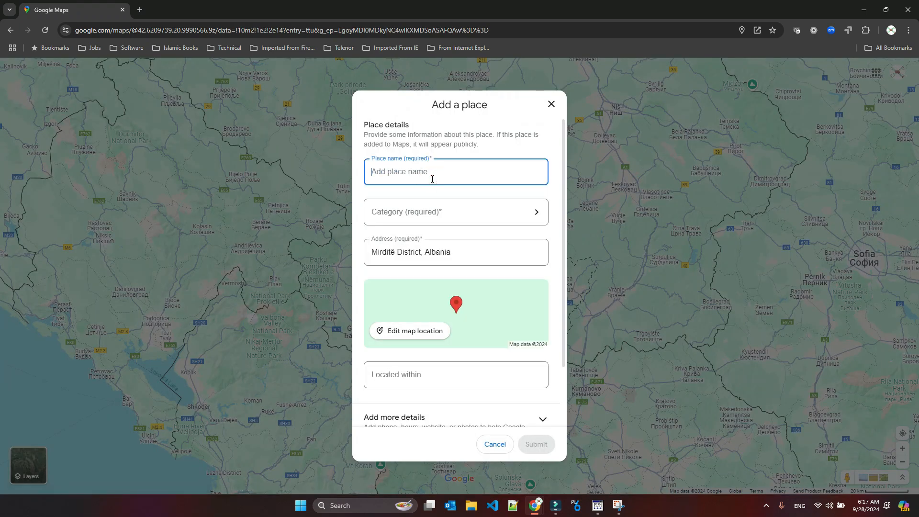
click(551, 104)
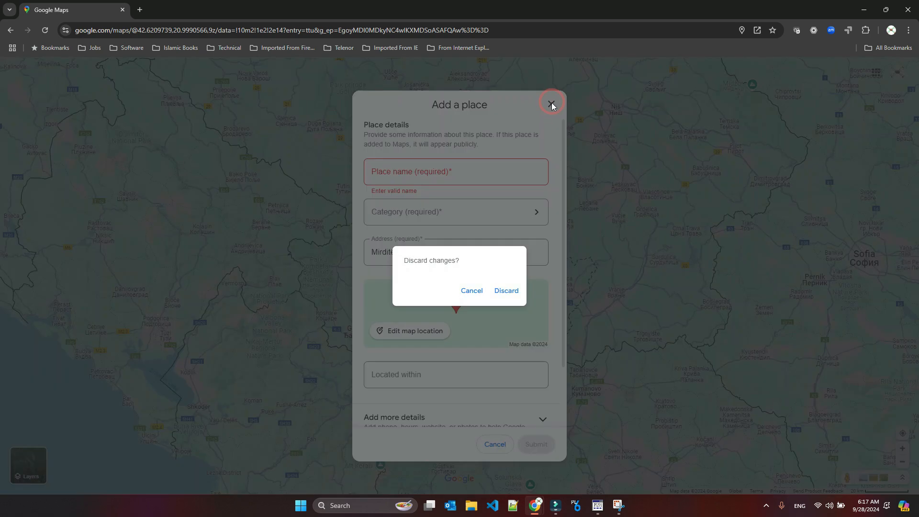
click(499, 292)
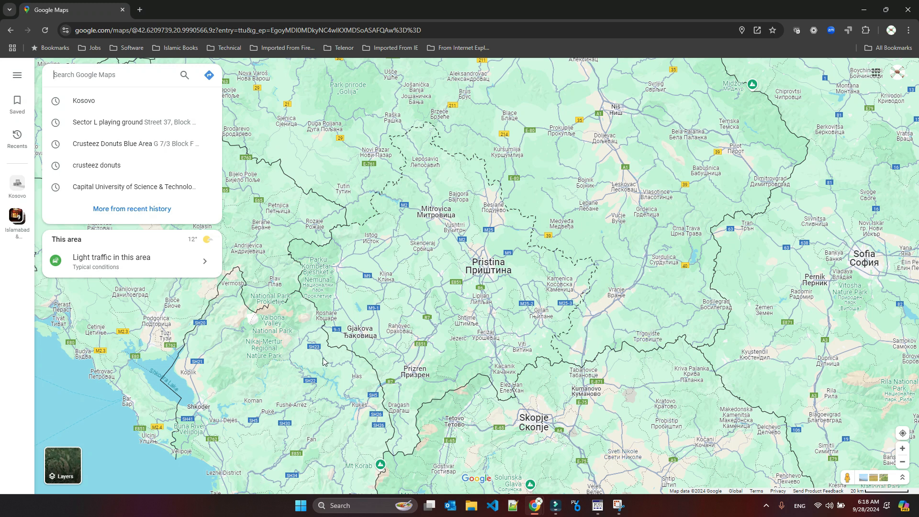
Mark a point in Mirditë District southwest of Kosovo, copy its coordinates, and switch back to the Pathloss network display
click(251, 474)
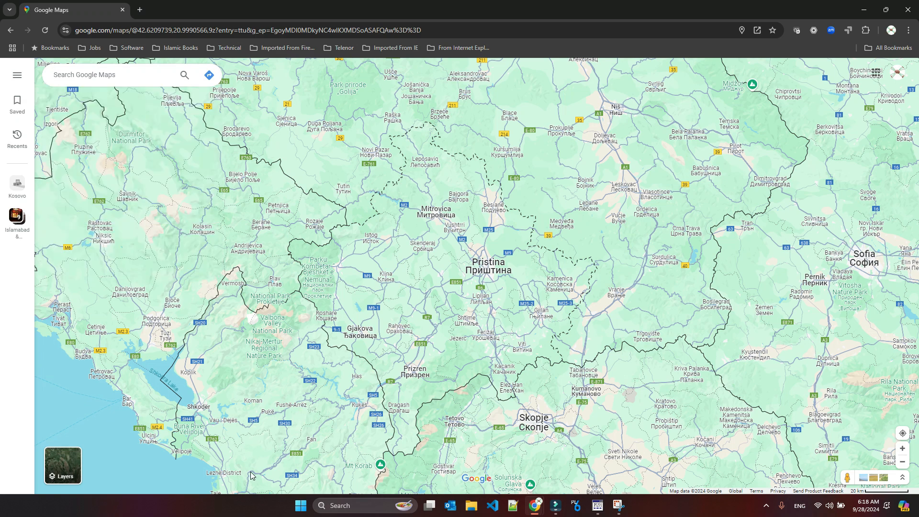
click(250, 474)
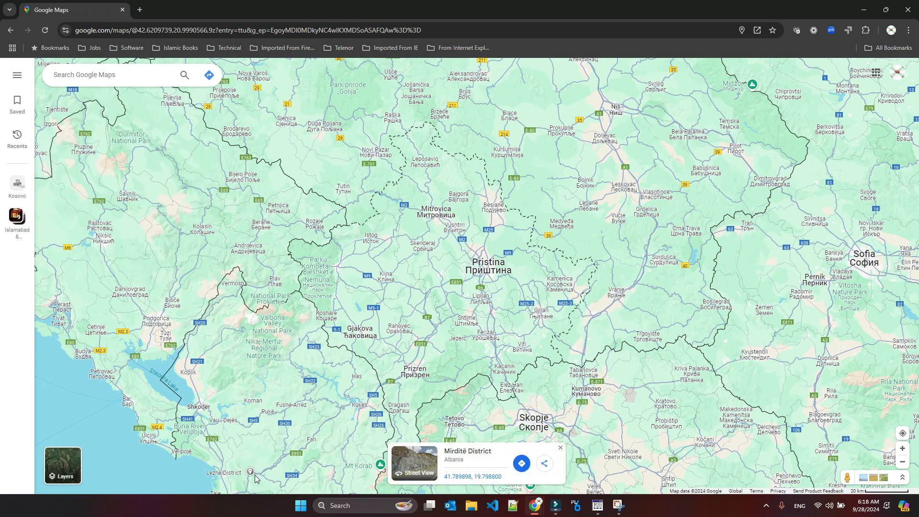
right_click(250, 474)
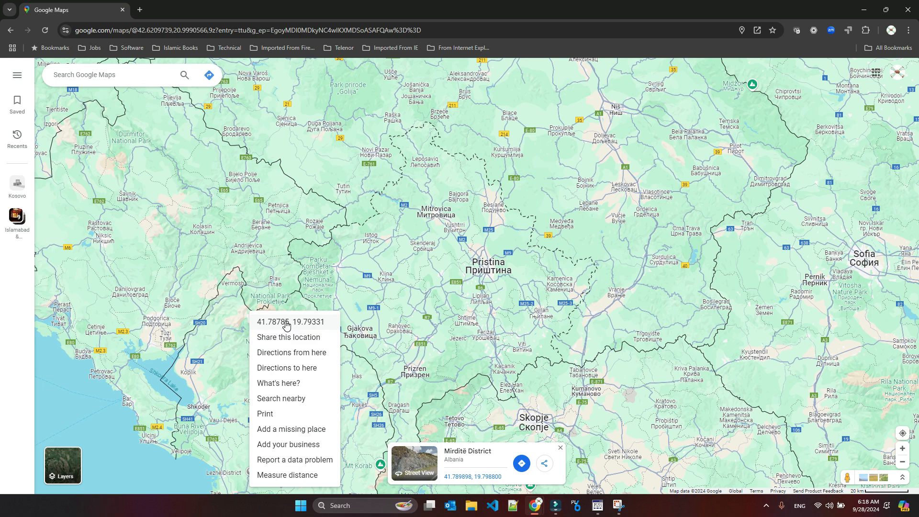
click(286, 325)
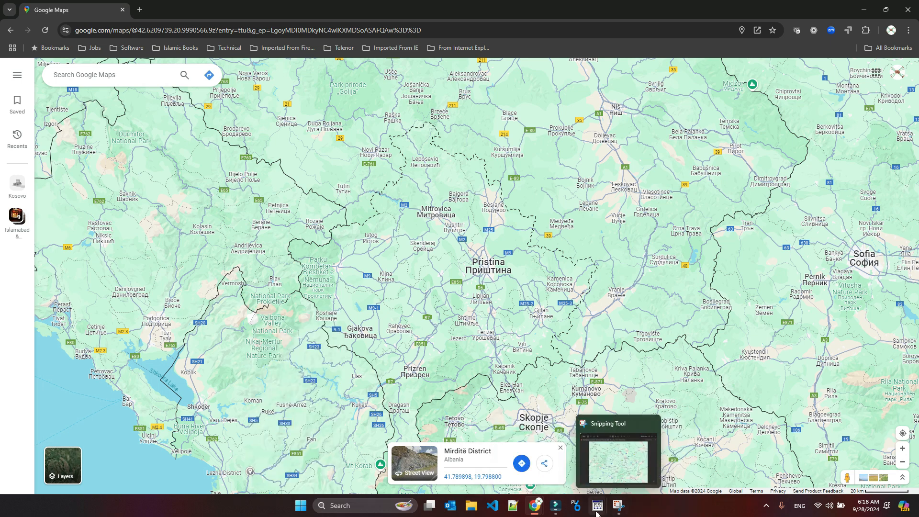
click(597, 507)
click(545, 457)
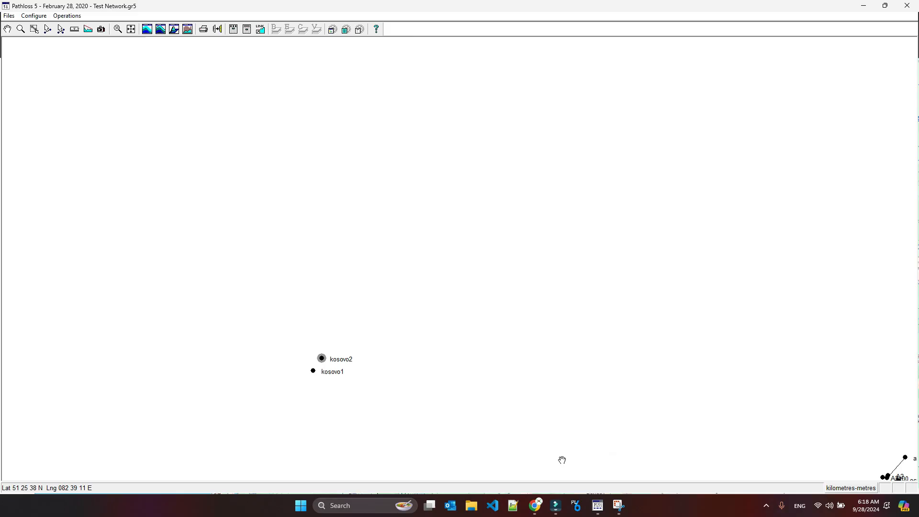
click(313, 373)
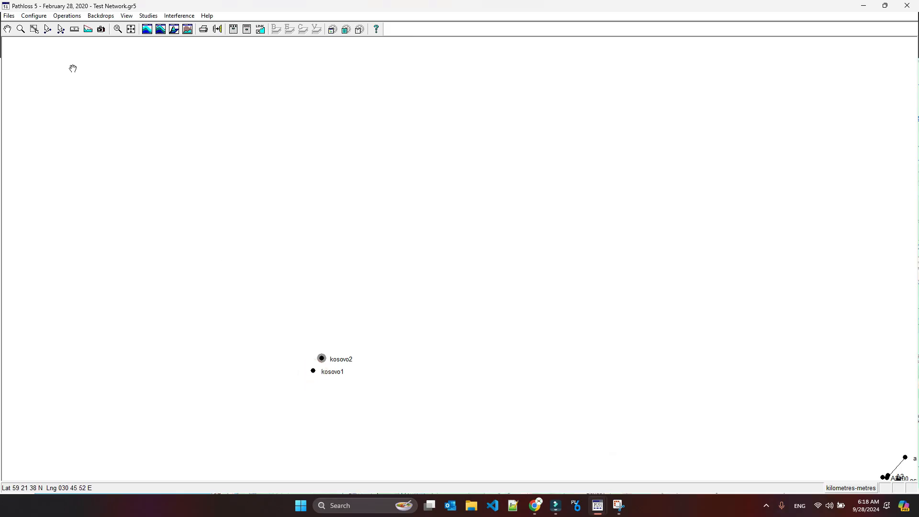
right_click(314, 373)
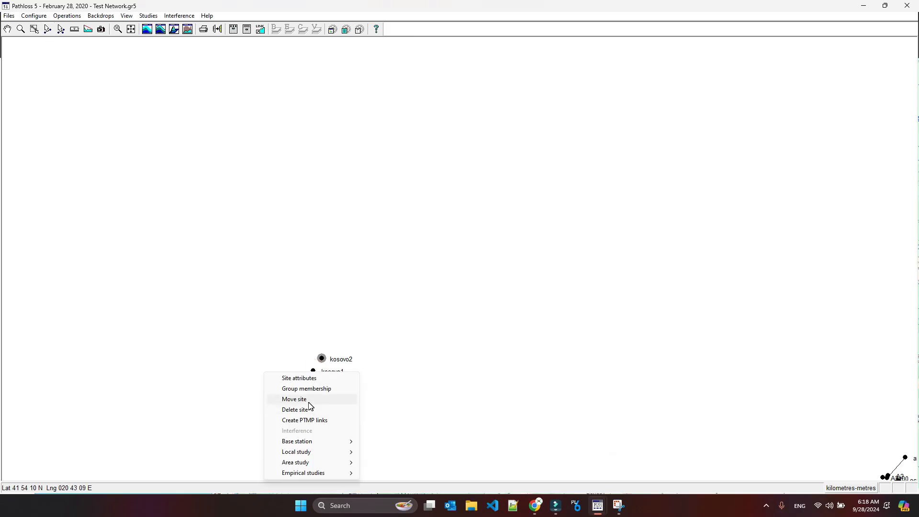
click(306, 400)
click(308, 400)
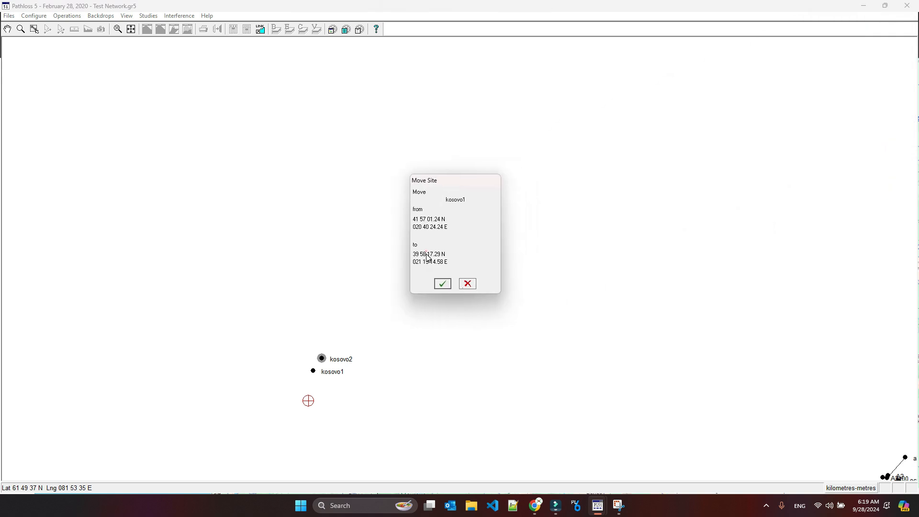
click(425, 259)
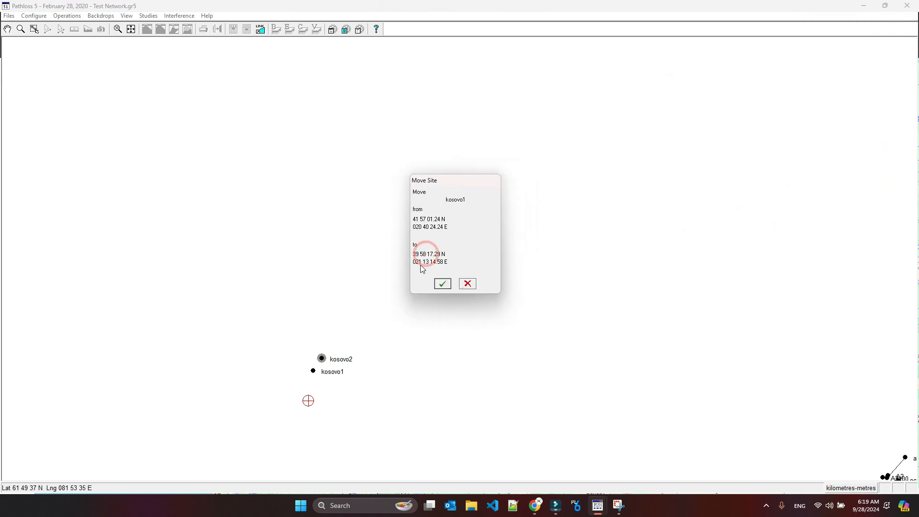
click(467, 283)
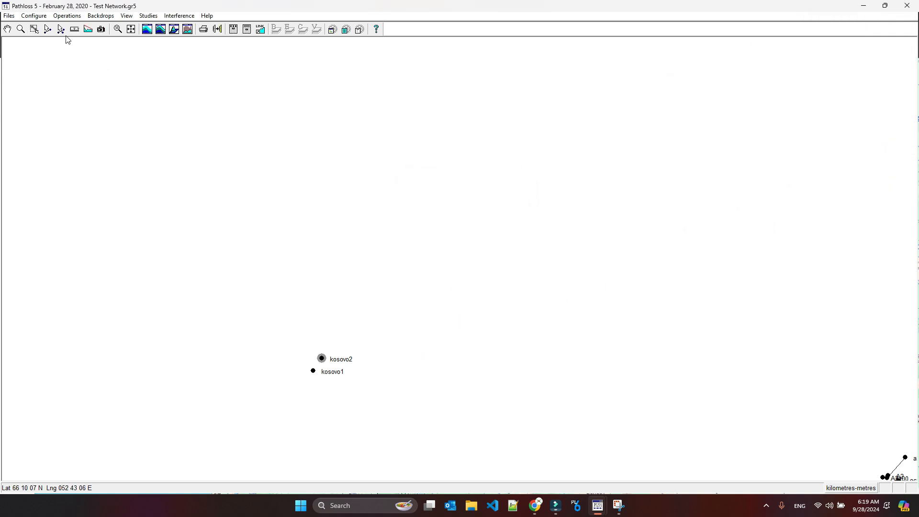
click(66, 16)
click(67, 25)
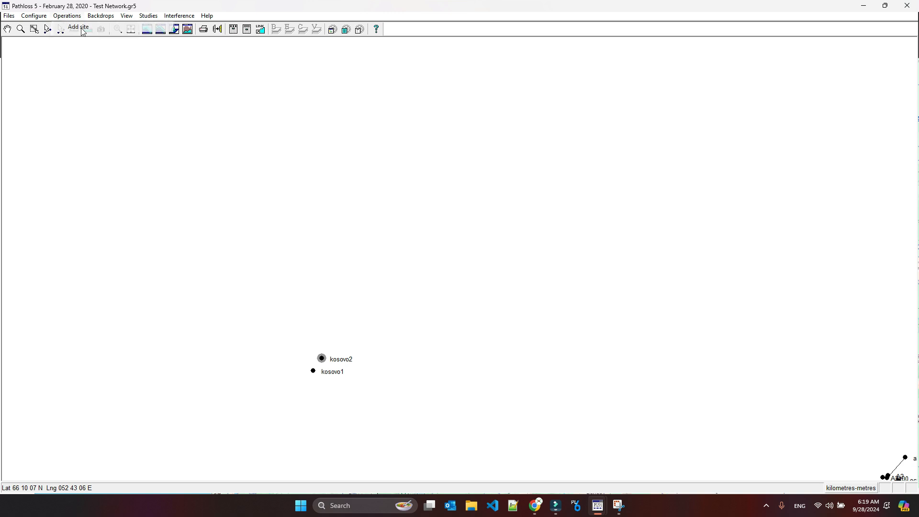
click(457, 271)
click(273, 420)
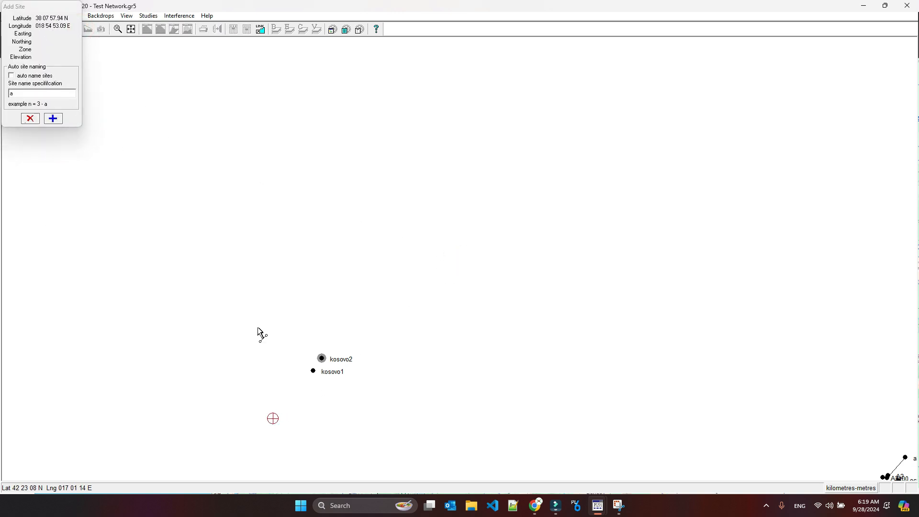
key(Escape)
Open the site list and add a new site named Map-Lower in the first empty row
click(127, 17)
click(144, 27)
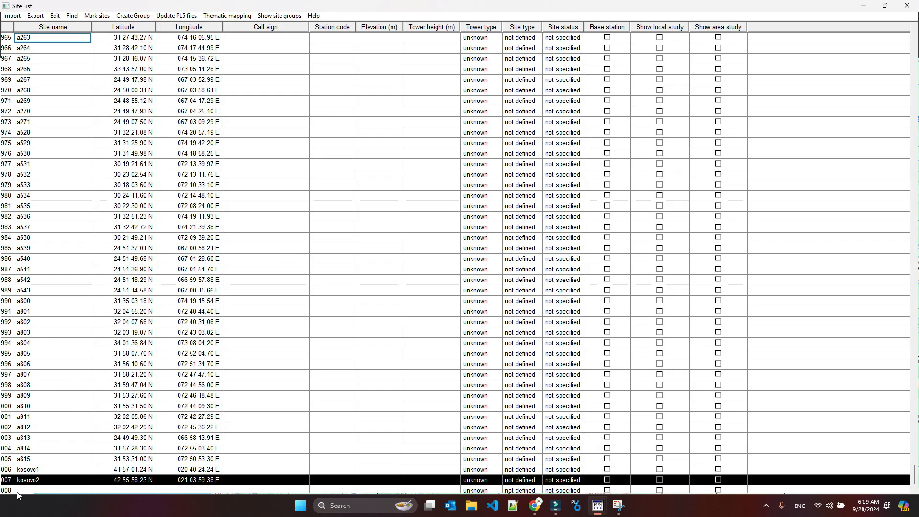
click(21, 490)
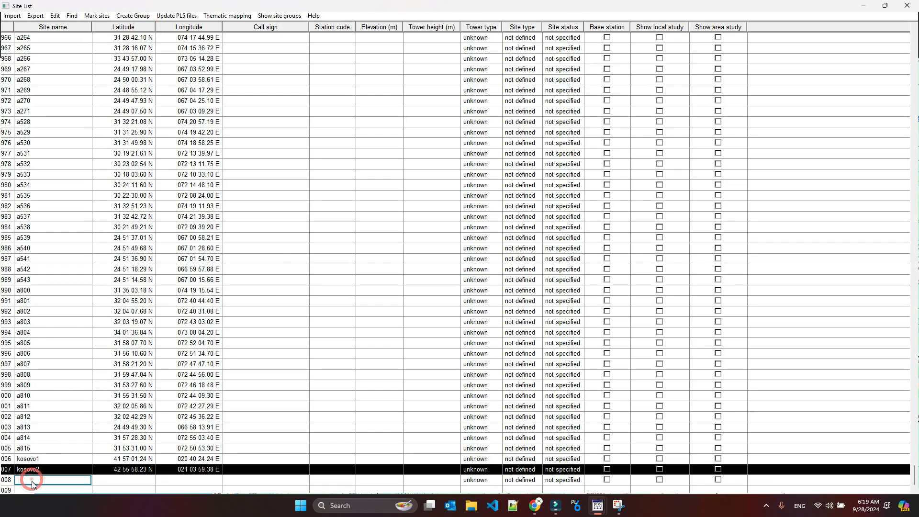
text(Map-Lower)
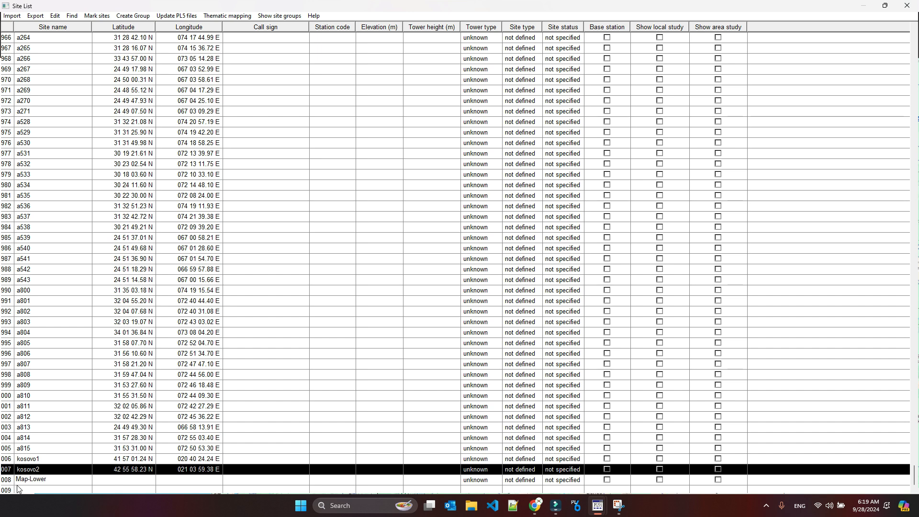
click(128, 479)
Copy the marked Mirditë District point's coordinates 41.789898, 19.798800 from Google Maps and paste them into Map-Lower's latitude in the Pathloss site list
click(537, 507)
click(478, 459)
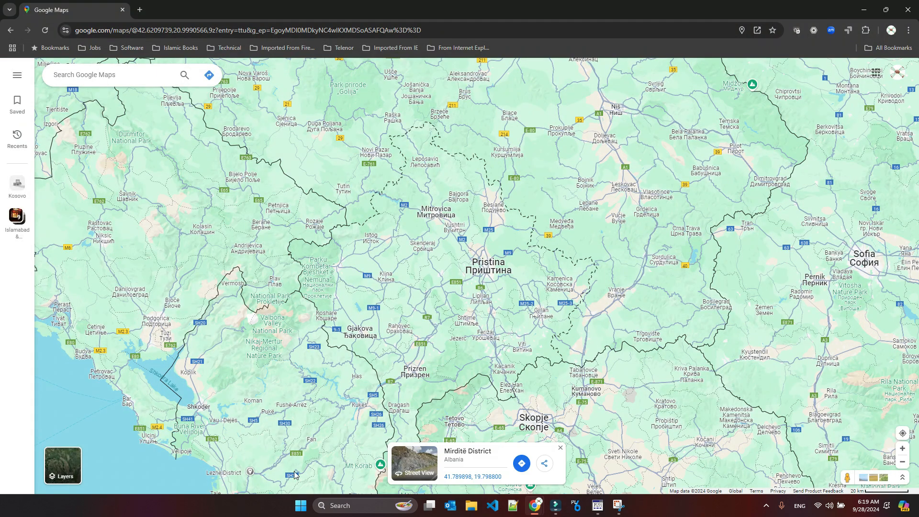
click(249, 474)
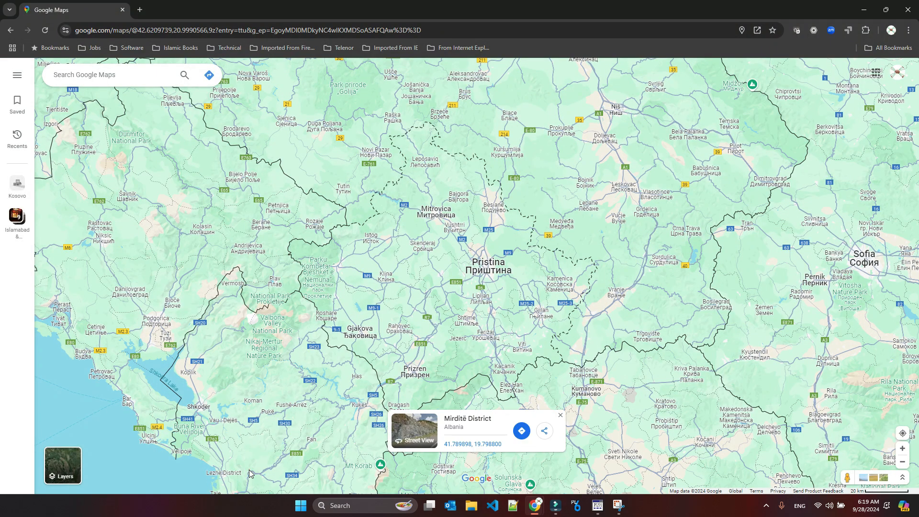
click(98, 75)
click(395, 409)
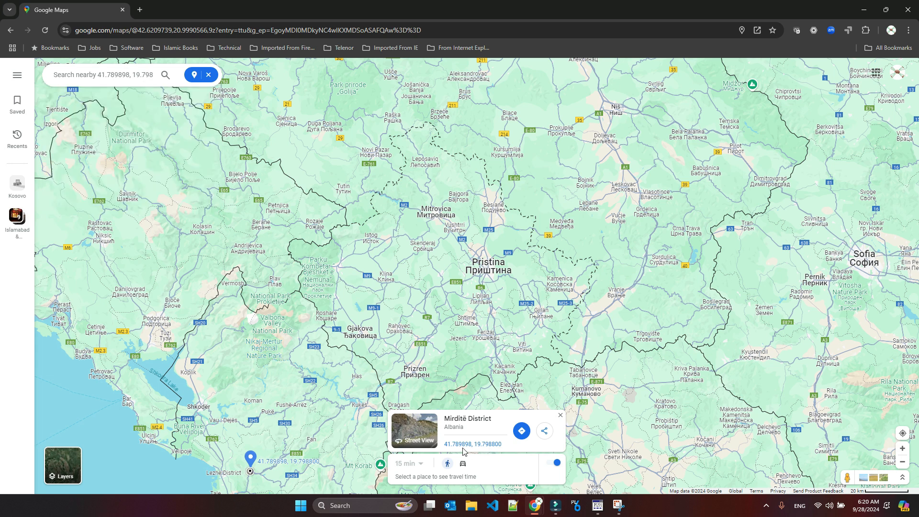
drag(502, 445, 444, 445)
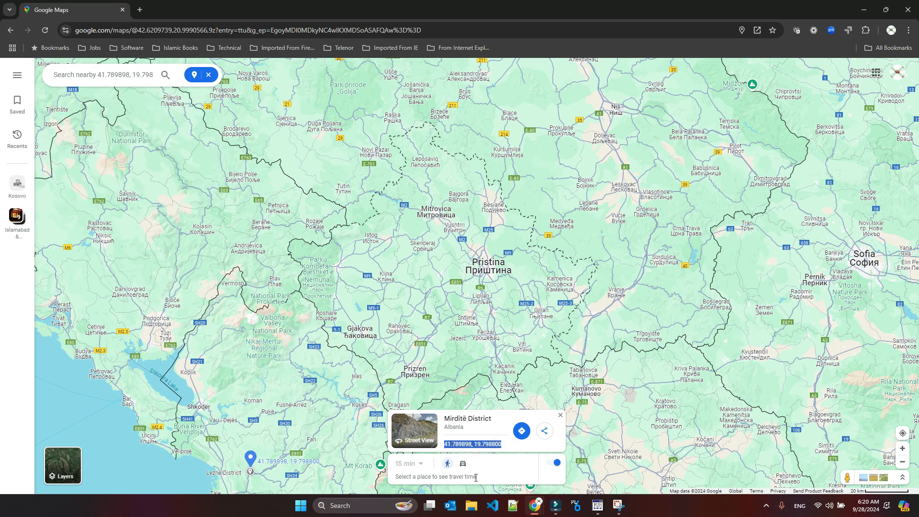
click(597, 505)
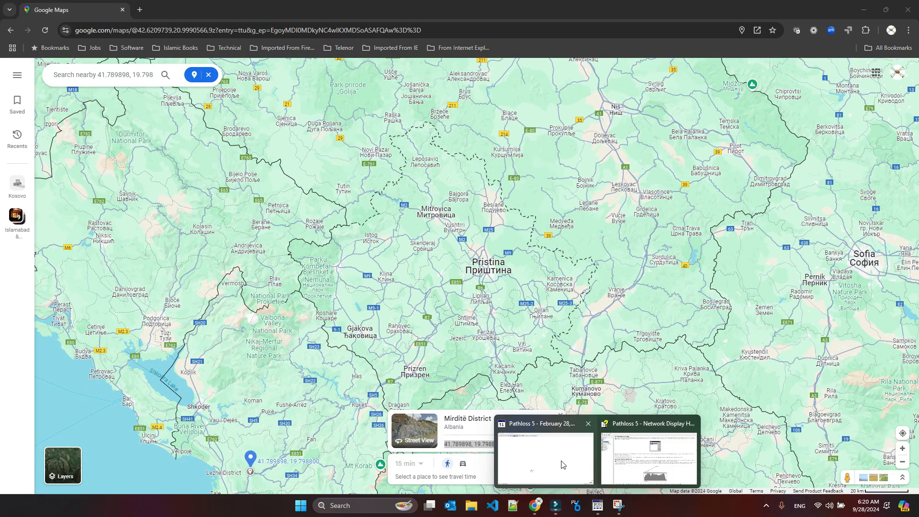
click(561, 464)
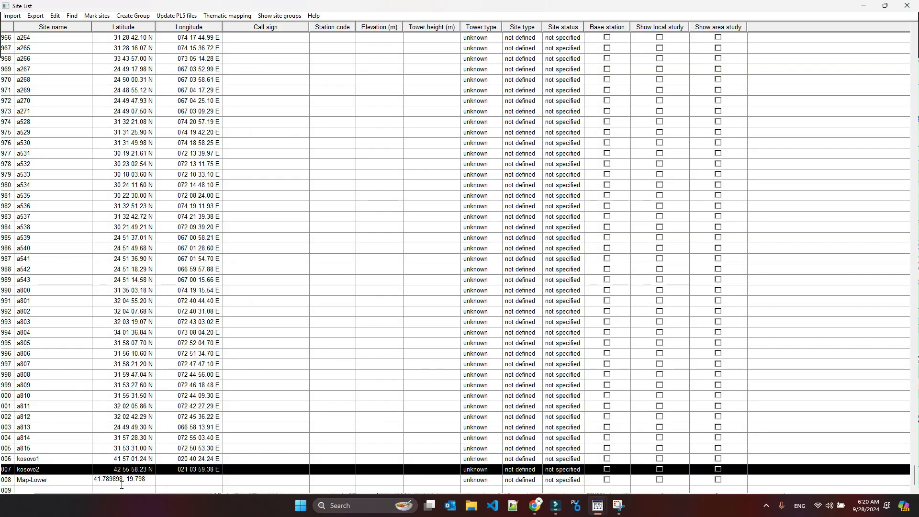
Trim Map-Lower's latitude entry to 41.789898 and set its longitude to 19.798
drag(127, 479, 145, 480)
key(BackSpace)
click(170, 479)
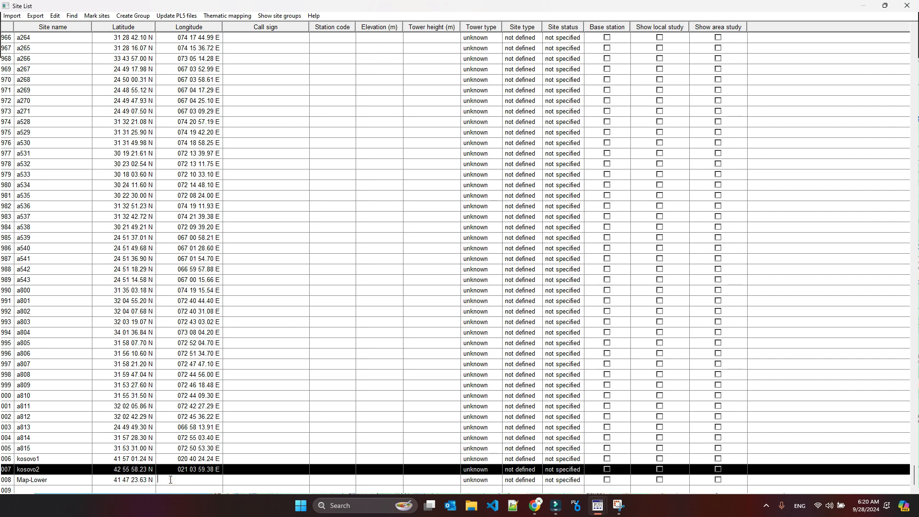
click(170, 479)
text(19.798)
key(Return)
click(41, 482)
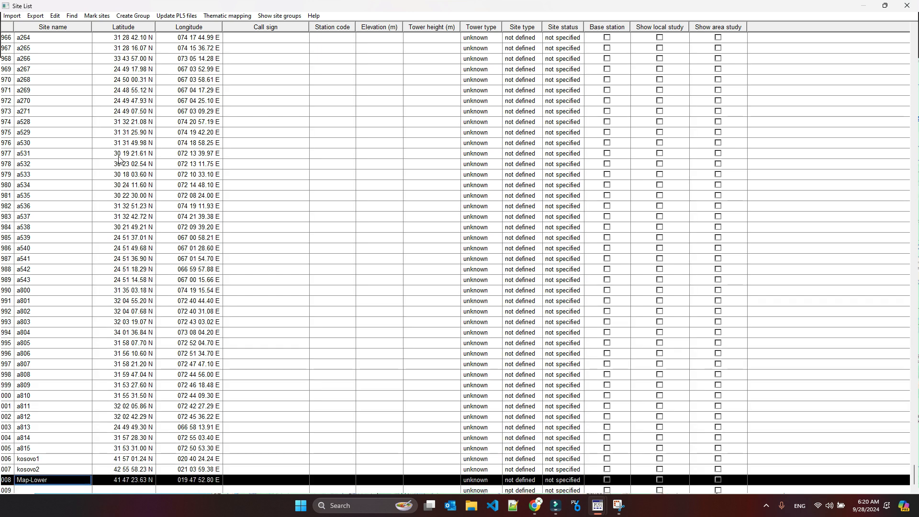
Close the site list and zoom the network display in on Map-Lower, kosovo1 and kosovo2
click(907, 5)
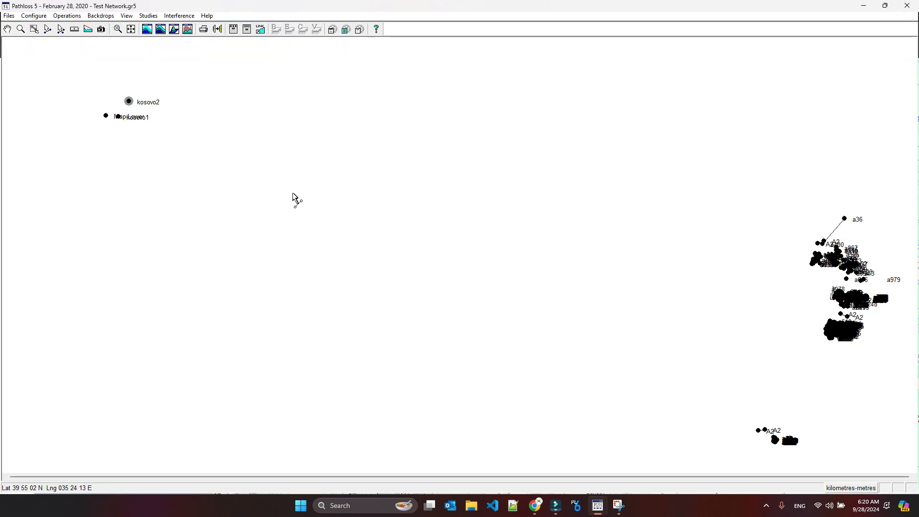
click(34, 29)
drag(52, 65, 179, 135)
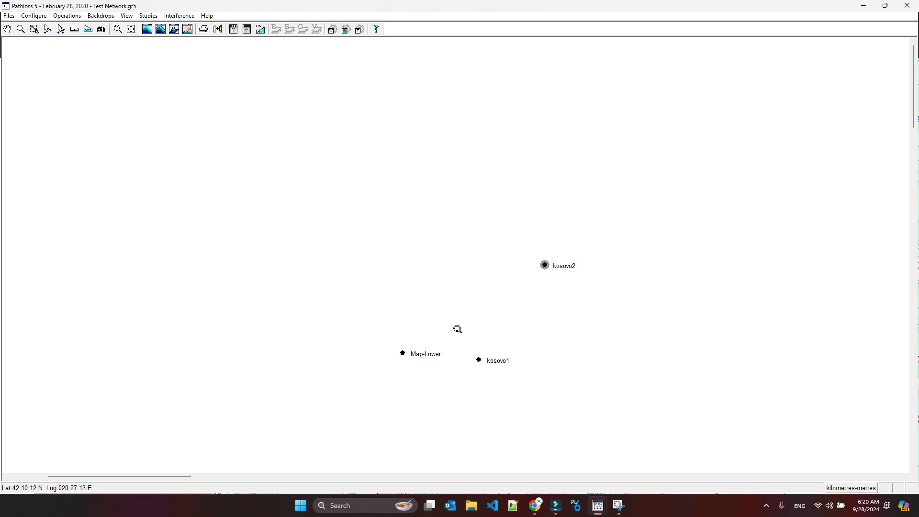
Switch to the Google Maps window and close the Mirditë District place card
click(539, 510)
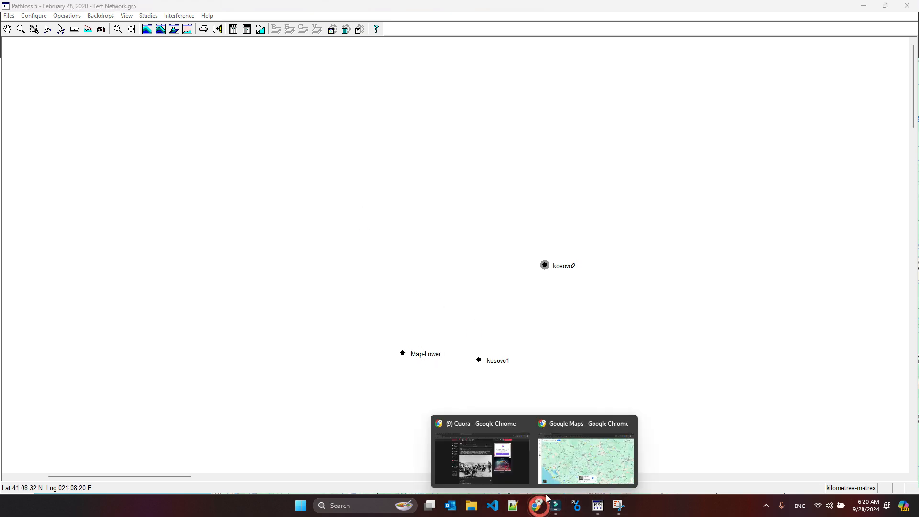
click(585, 459)
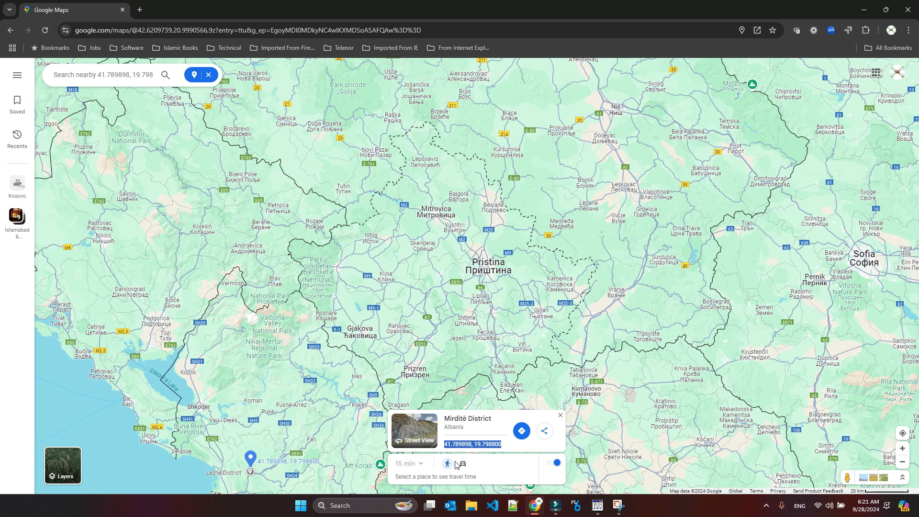
click(561, 417)
right_click(250, 458)
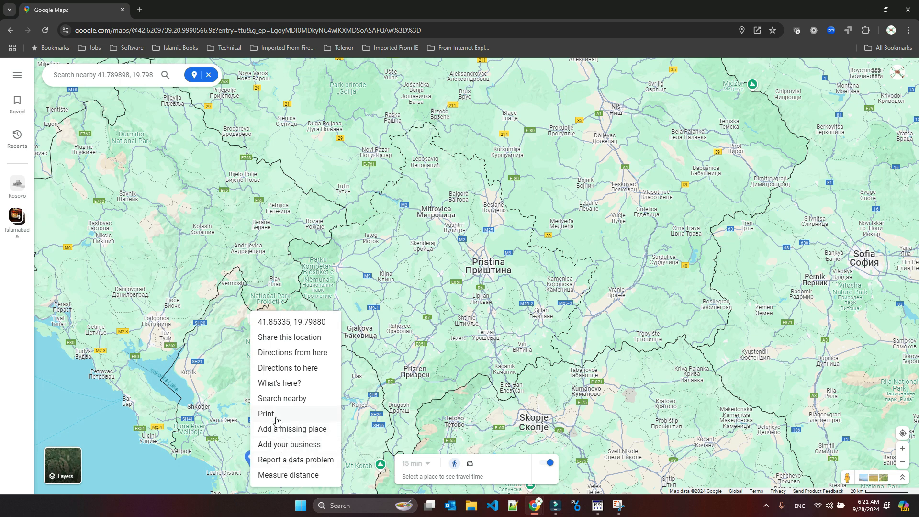
click(616, 406)
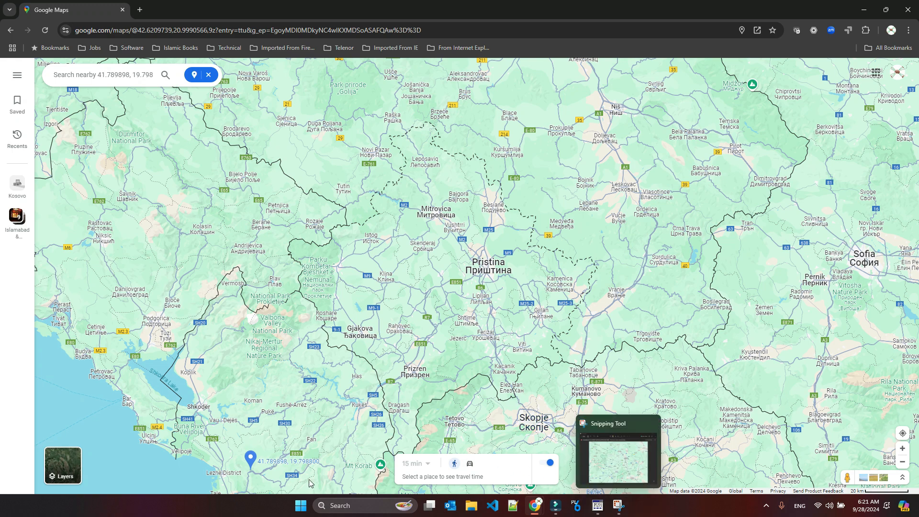
click(617, 505)
click(238, 120)
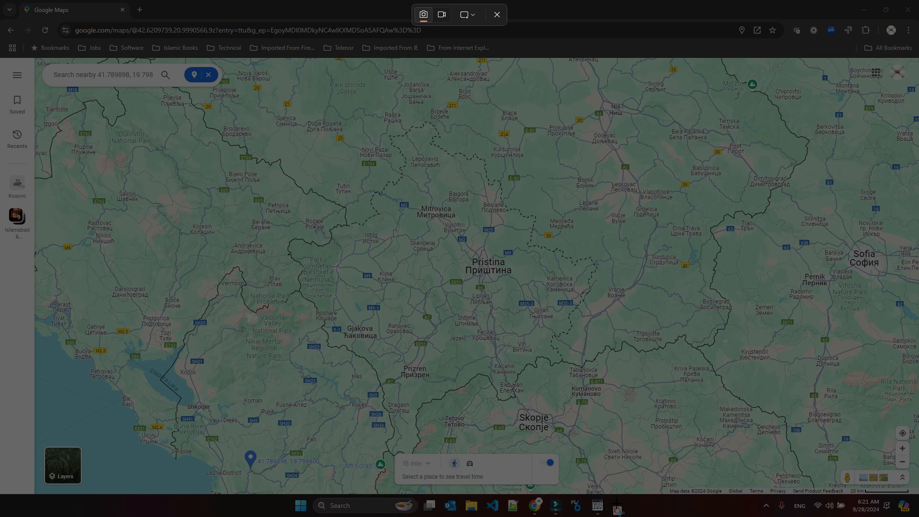
key(Escape)
click(724, 89)
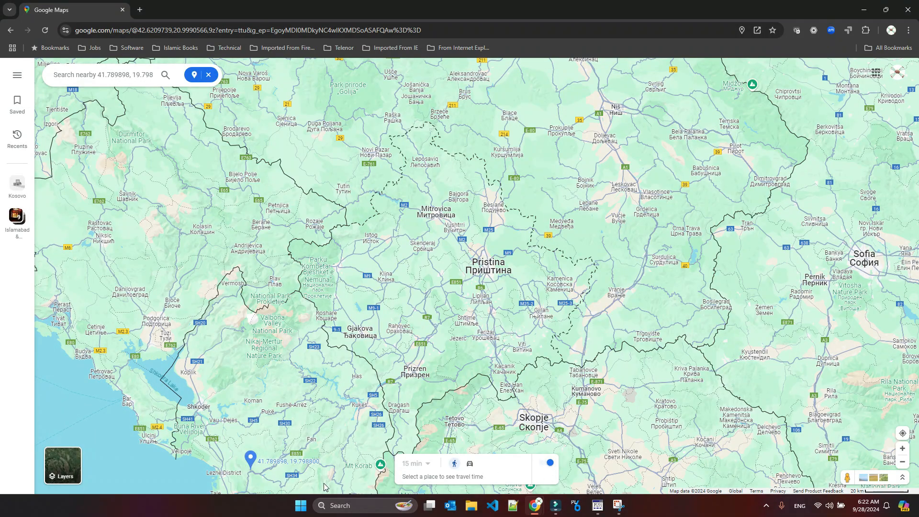
Clear the marked point from the map and snip the rectangle around Kosovo from that point's location up to Niš with Snipping Tool
click(257, 481)
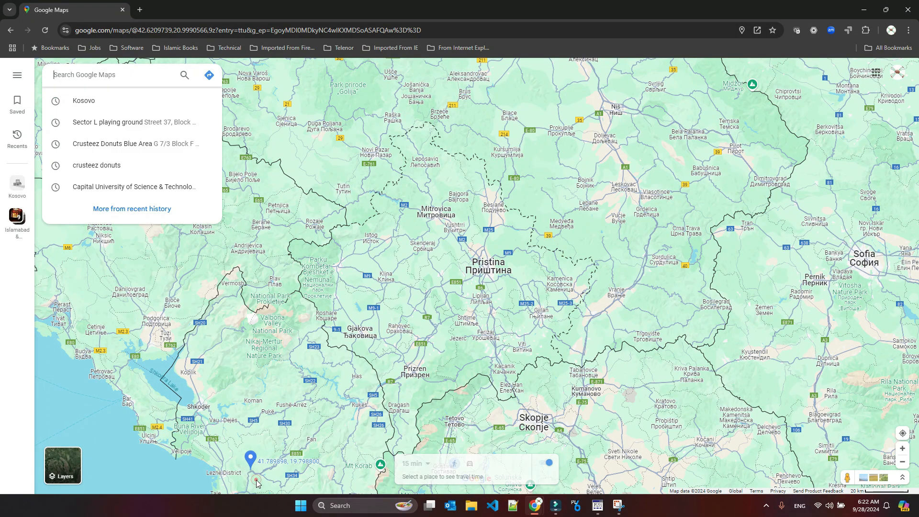
click(15, 406)
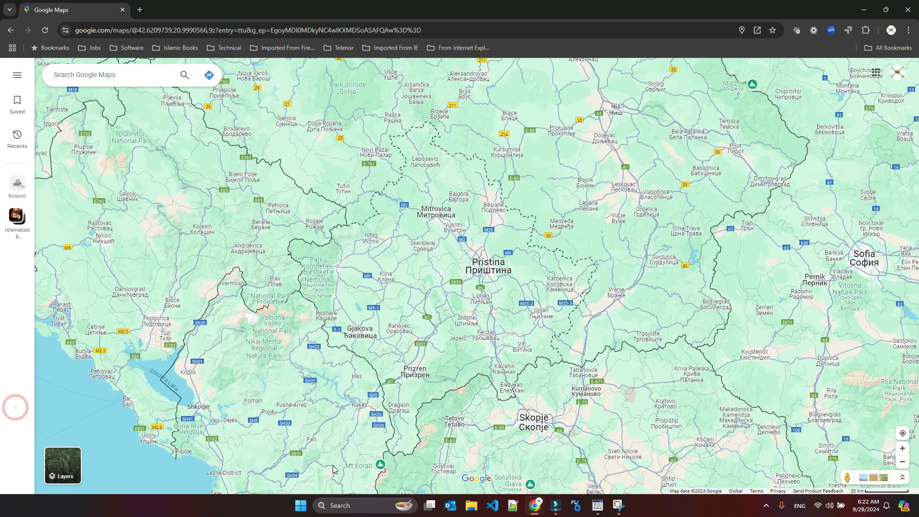
click(617, 505)
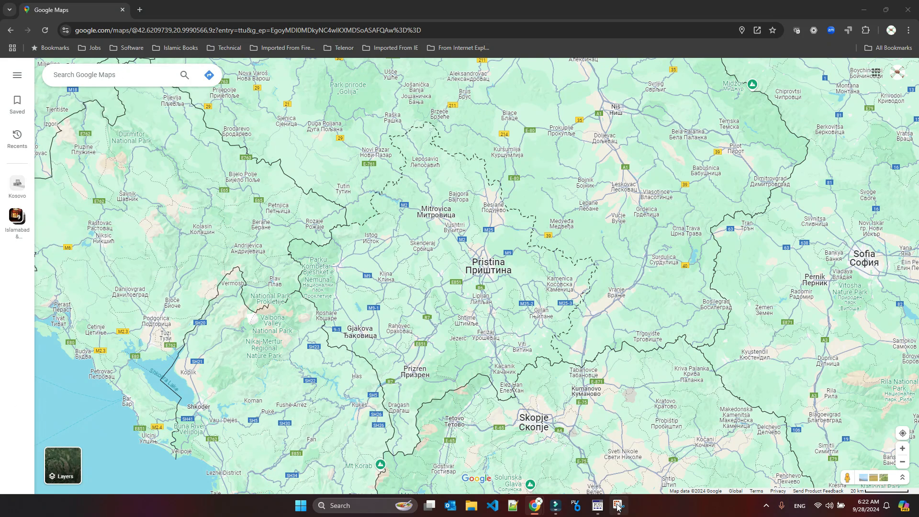
click(239, 107)
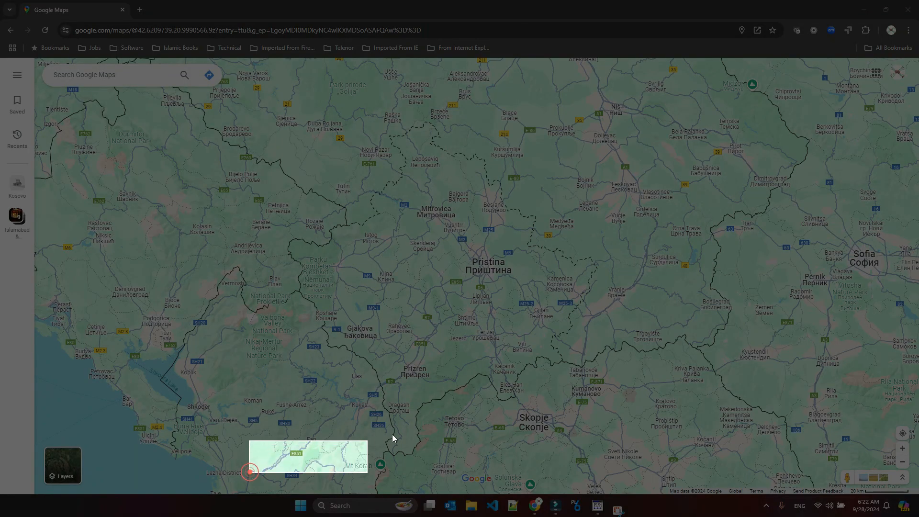
drag(392, 435, 615, 108)
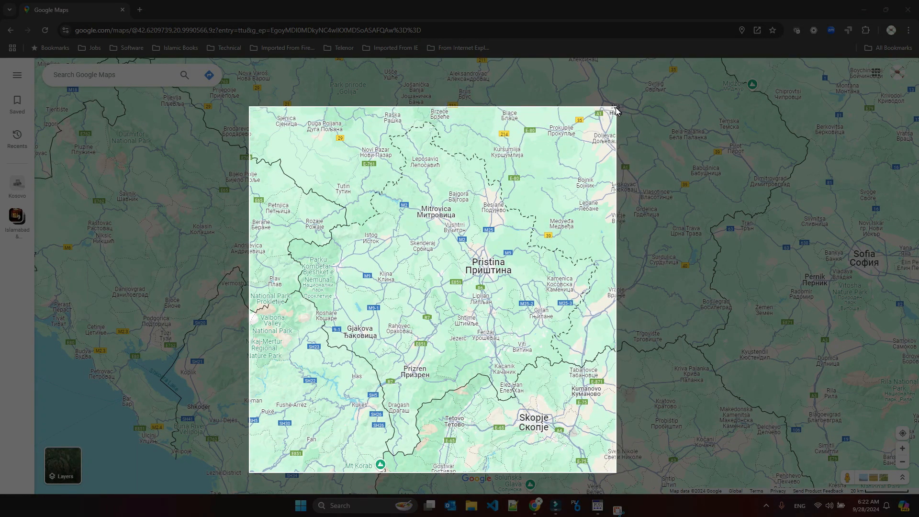
drag(616, 107, 616, 111)
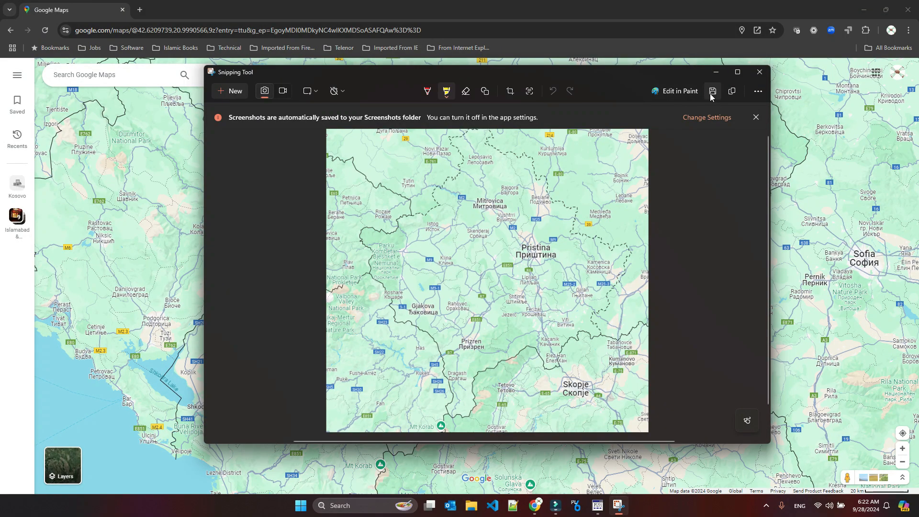
Save the snip to the Desktop as JPG named kosovo, replacing the existing file, and minimize Snipping Tool
click(712, 90)
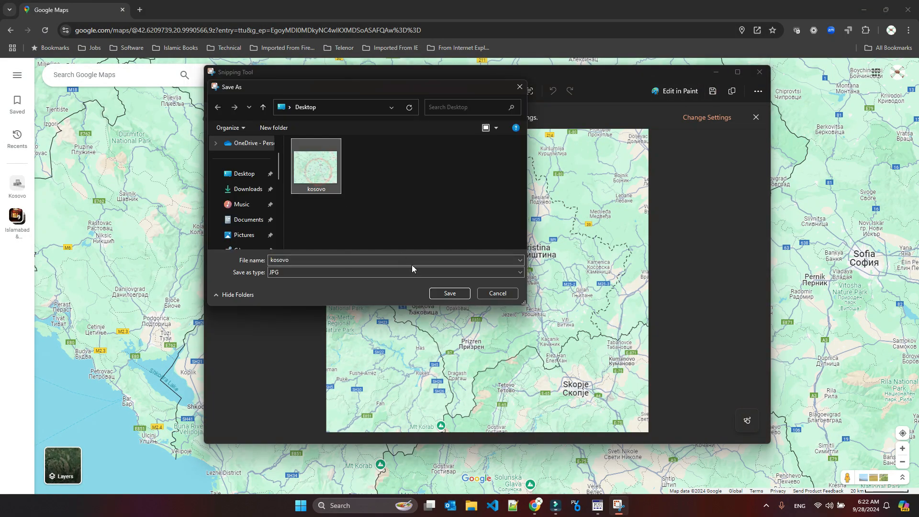
click(450, 293)
click(481, 252)
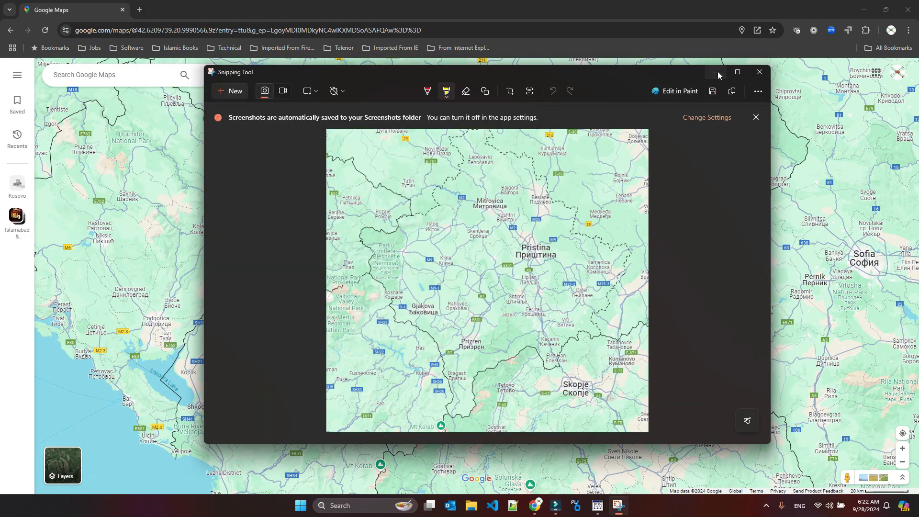
click(716, 72)
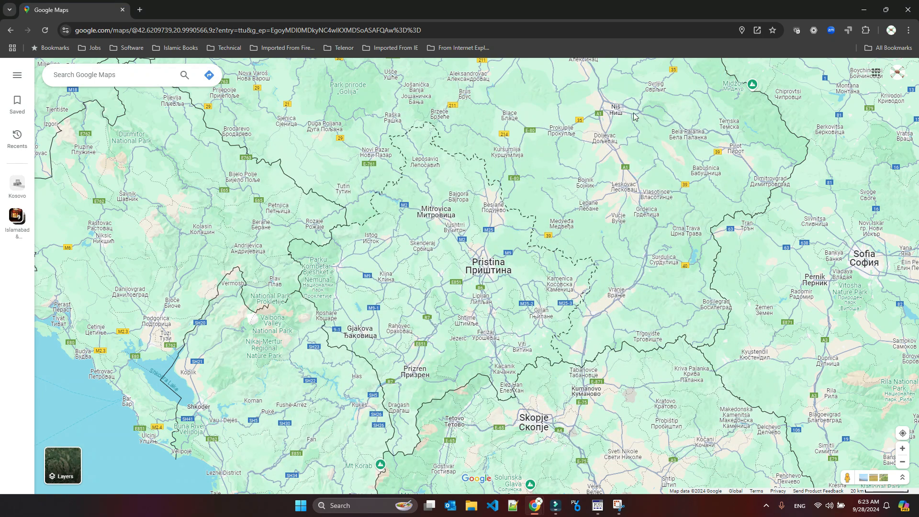
Open Niš in Google Maps, copy its centre coordinates 43.32117, 21.89387, and switch back to the Pathloss network display
click(616, 111)
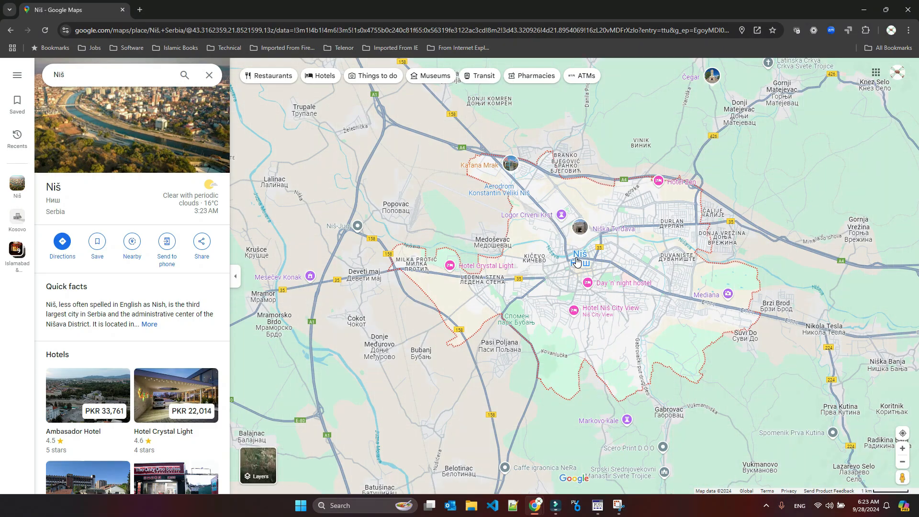
right_click(577, 262)
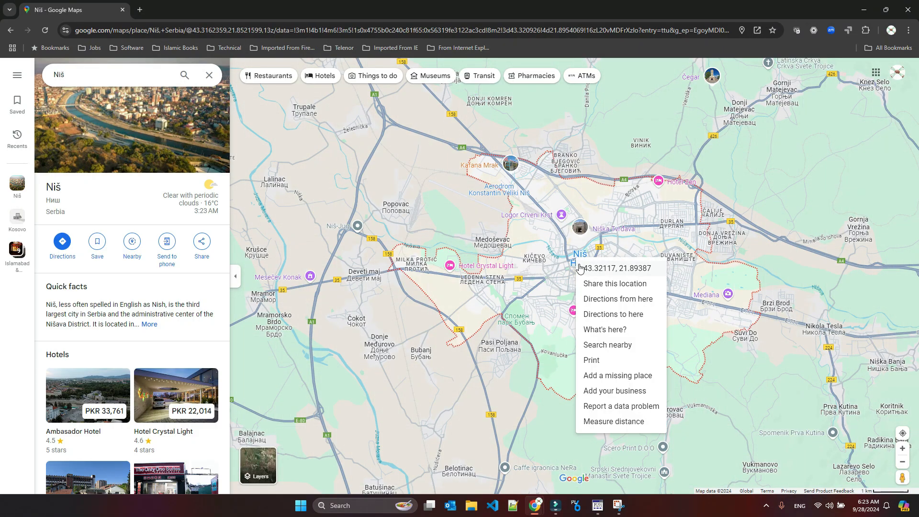
click(589, 263)
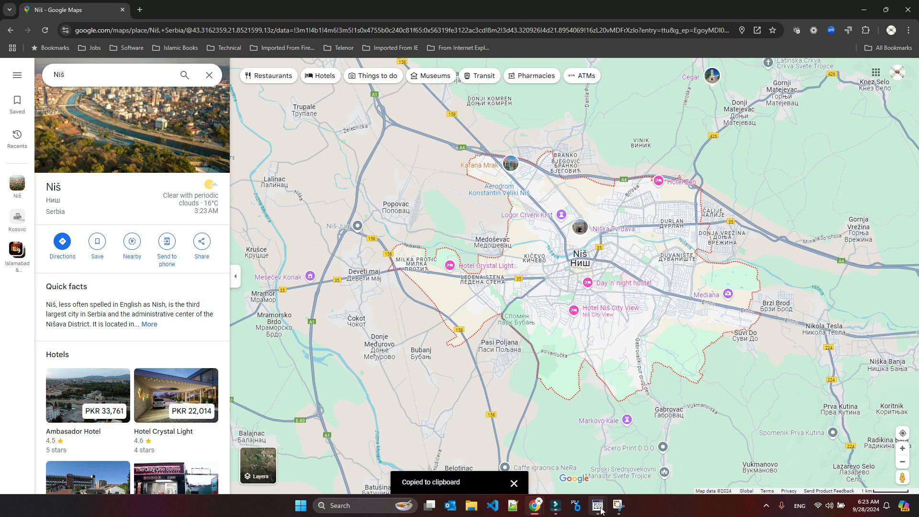
mouse_move(602, 510)
click(529, 449)
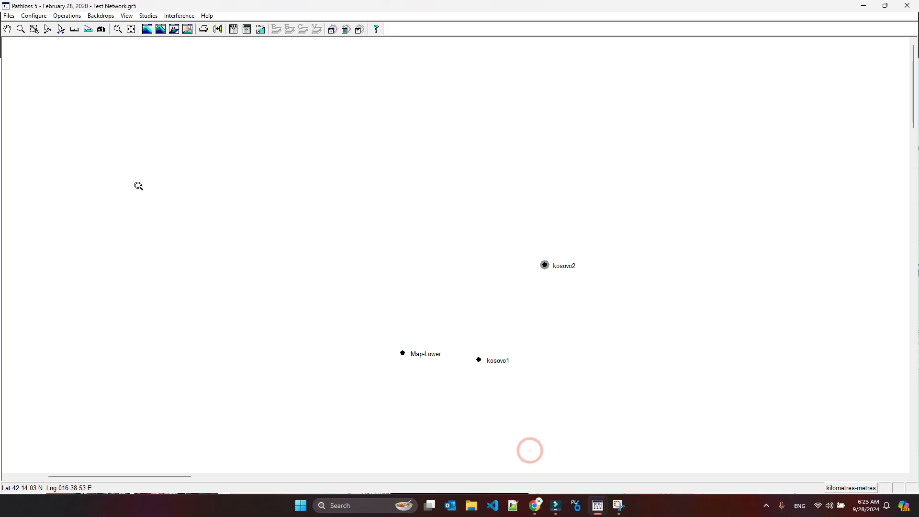
Open the site list and add a site named Map-Upper in the first empty row
click(126, 15)
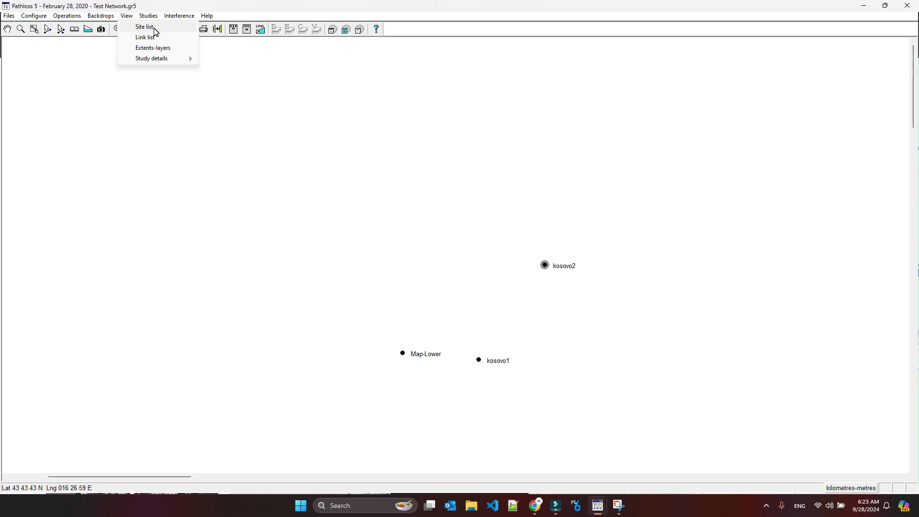
click(155, 27)
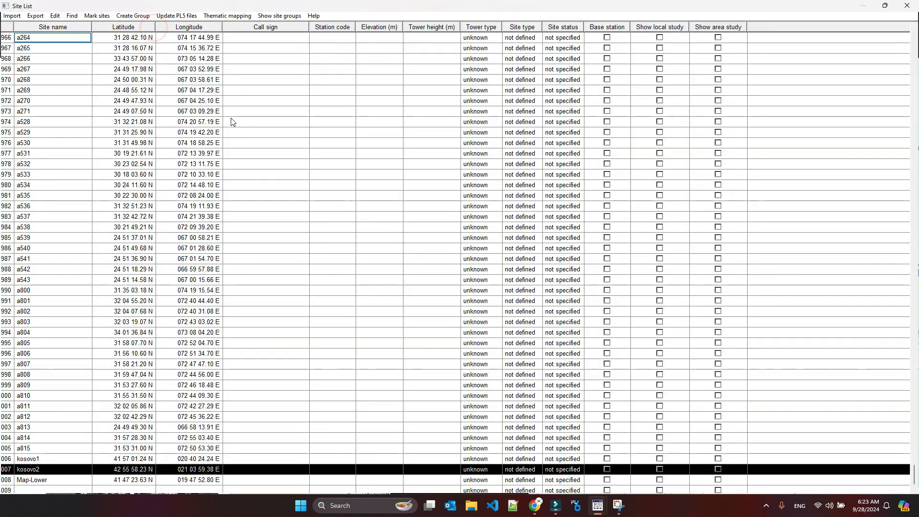
click(37, 489)
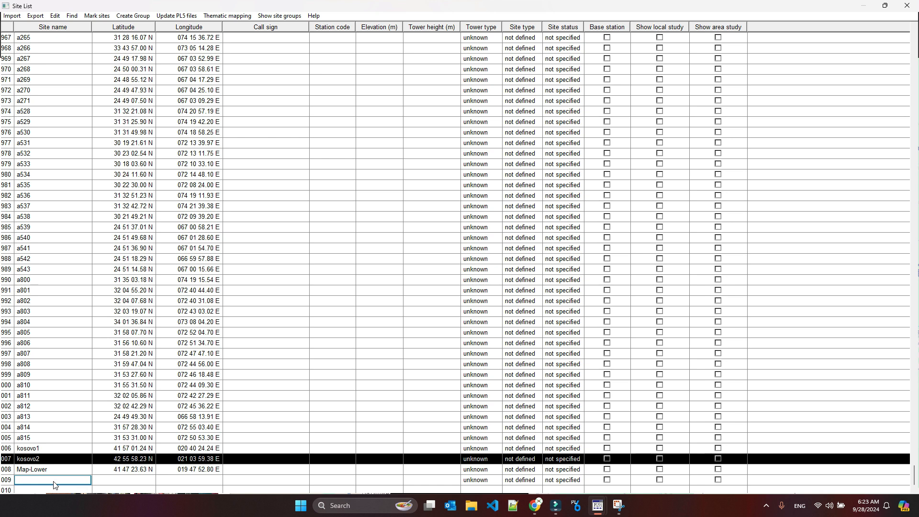
text(Map-Upper)
Paste the copied Niš coordinates into Map-Upper's latitude, keeping only 43.32116914155954
click(116, 480)
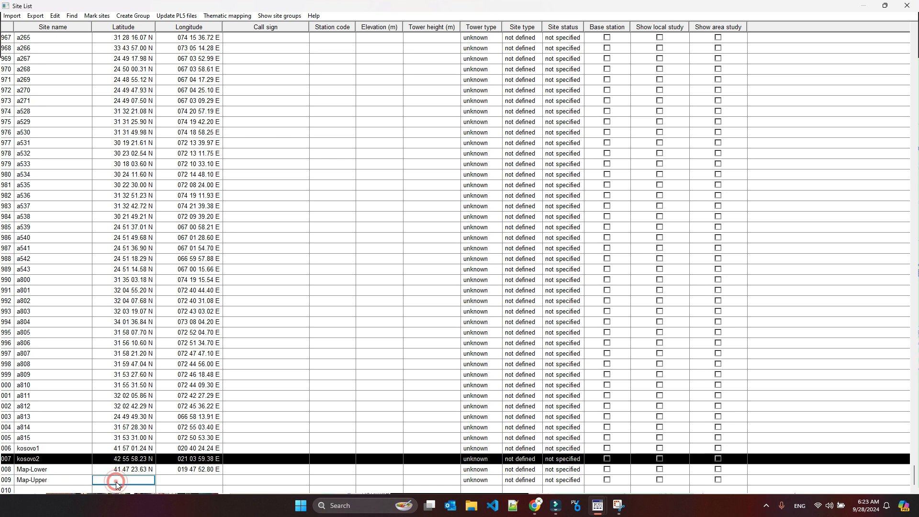
key(ctrl+v)
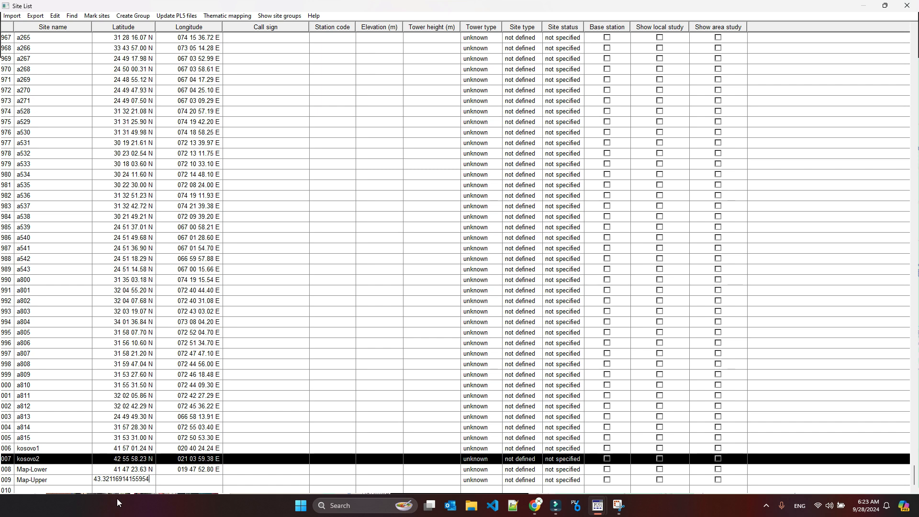
click(182, 480)
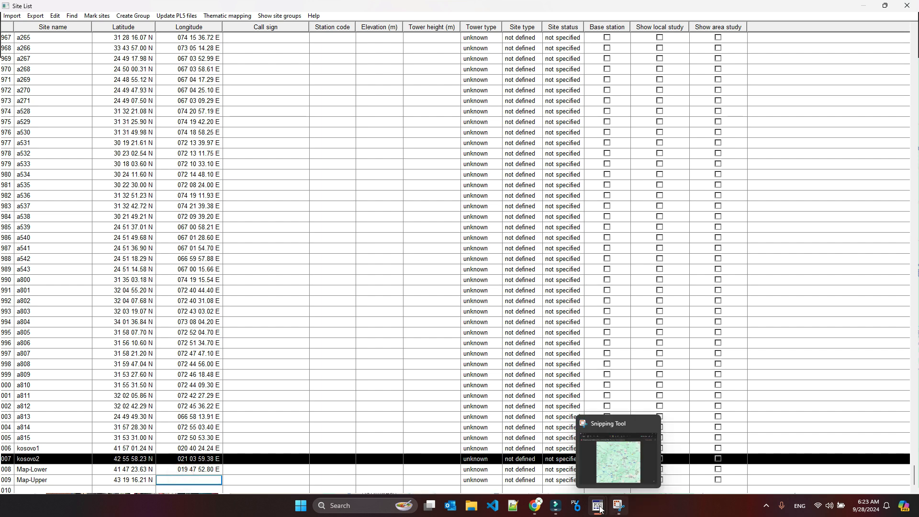
Look up the longitude of Niš in Google Maps and enter 21.89508 as Map-Upper's longitude in the Pathloss site list
mouse_move(559, 508)
click(481, 450)
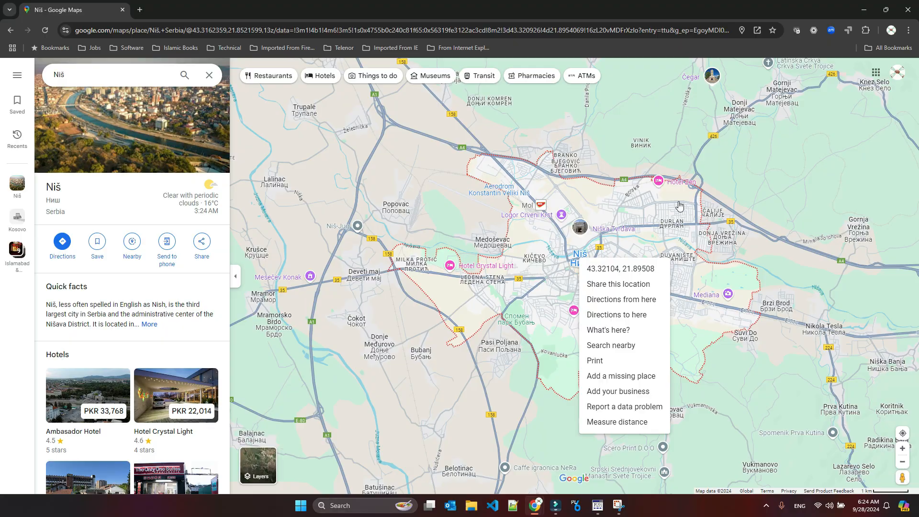
click(864, 10)
click(203, 479)
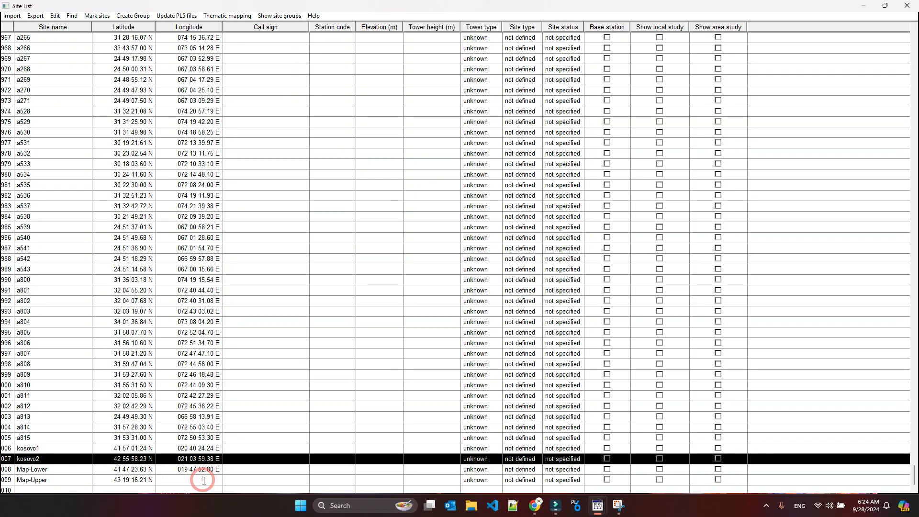
text(21.89)
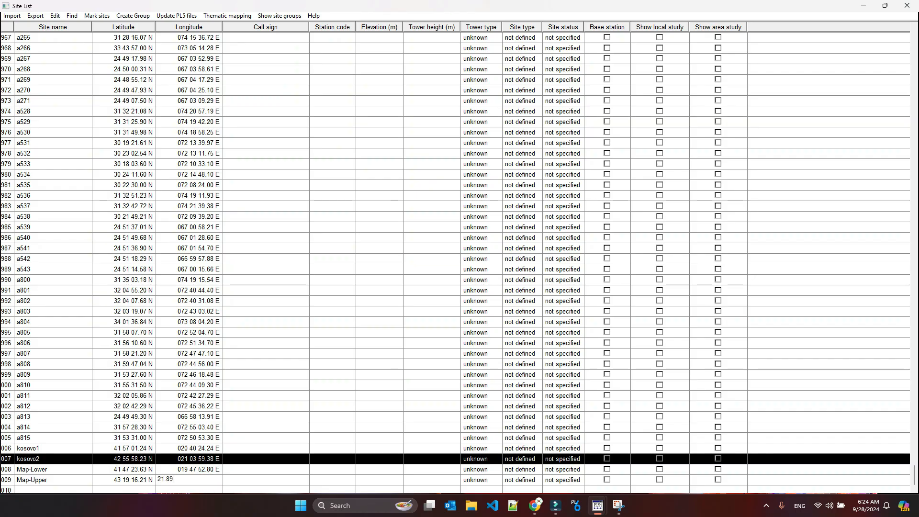
text(50)
key(Return)
Close the site list and zoom the network display to the area spanning Map-Lower and Map-Upper
click(907, 5)
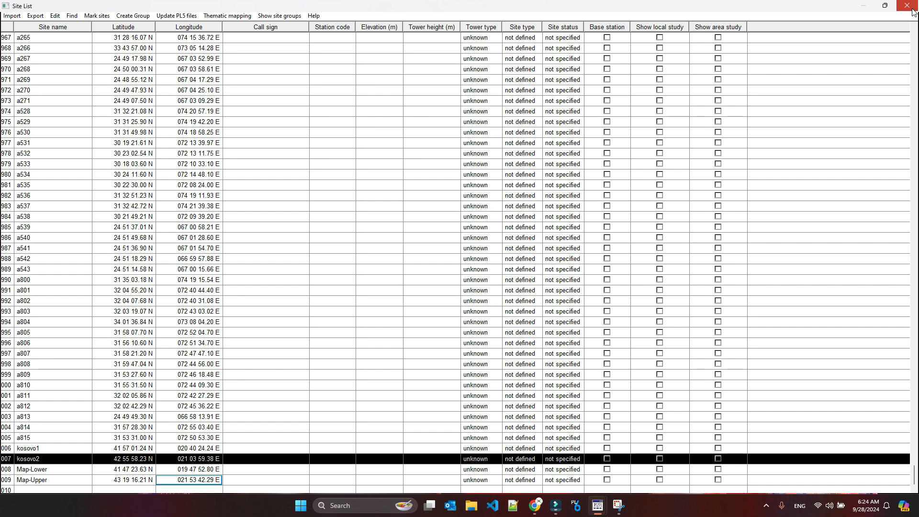
drag(100, 133, 69, 152)
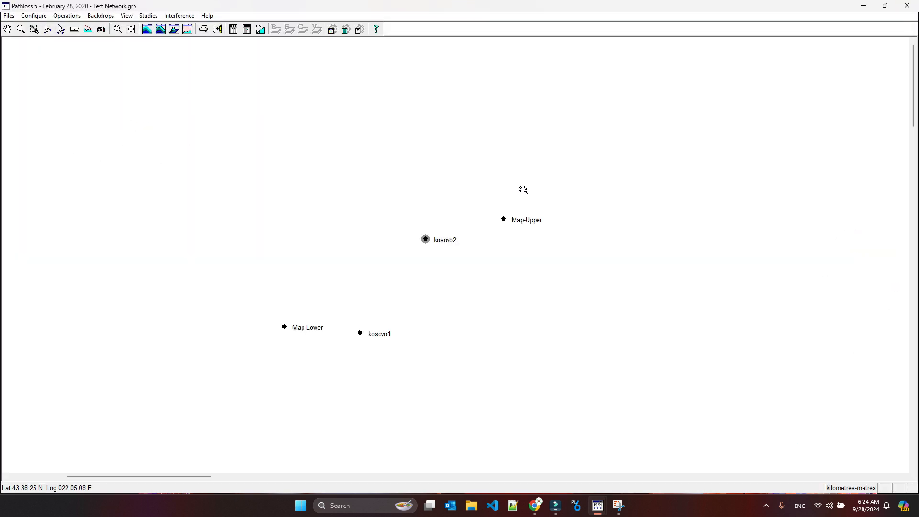
drag(530, 192, 244, 359)
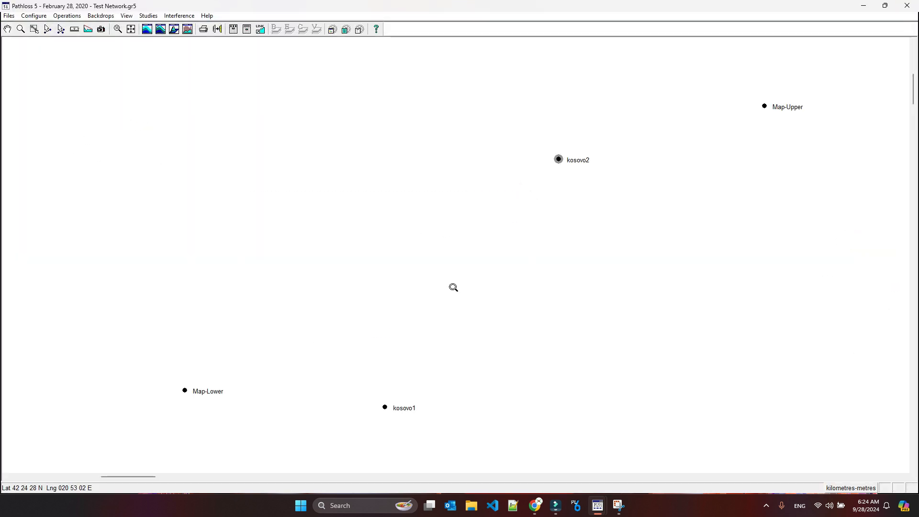
Switch to Google Maps and frame the region around Kosovo, from Niš down to Skopje
mouse_move(607, 505)
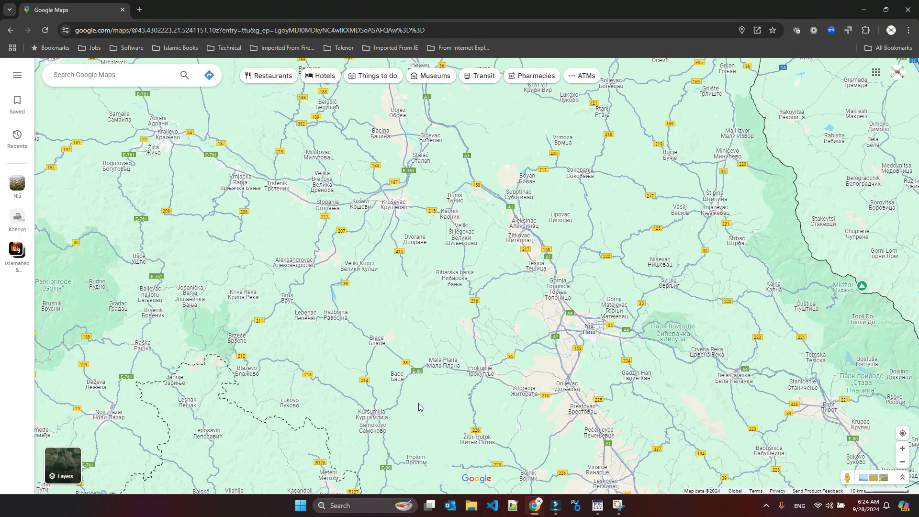
drag(419, 407, 343, 279)
scroll(343, 279, down, 3)
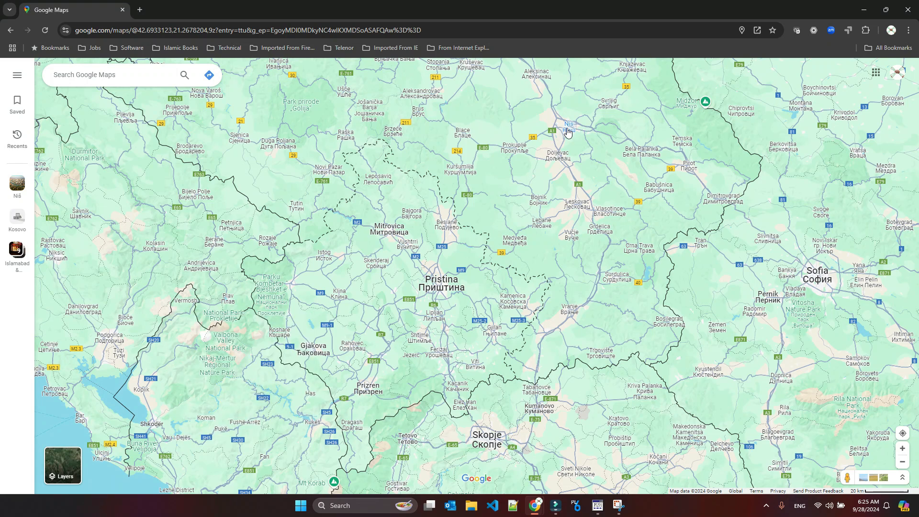
mouse_move(566, 134)
click(902, 478)
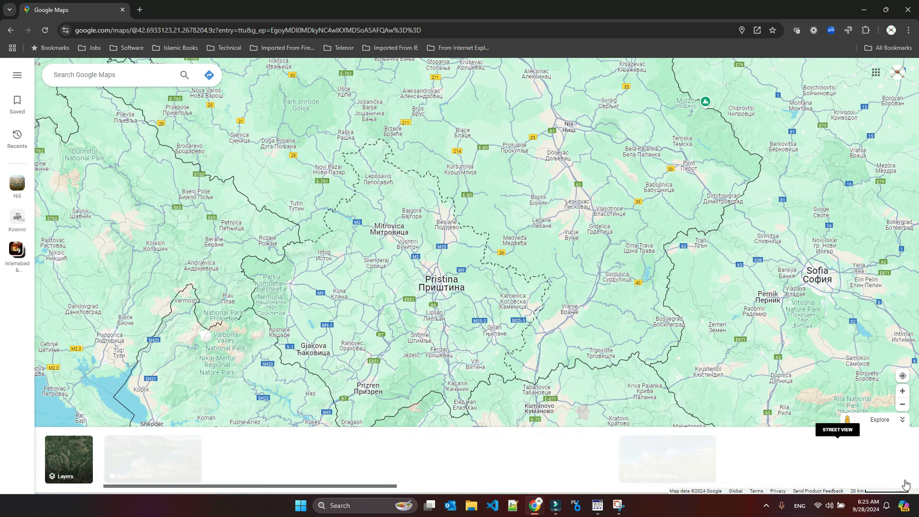
click(902, 419)
click(17, 77)
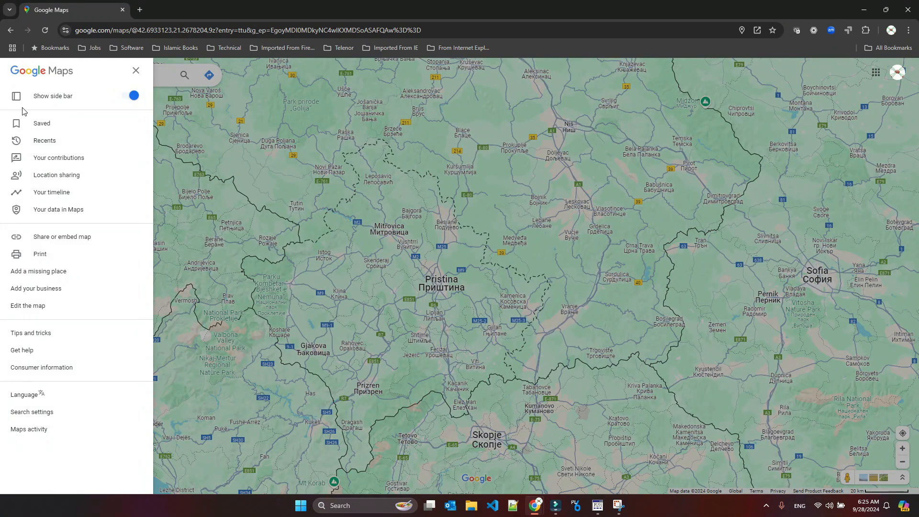
click(212, 292)
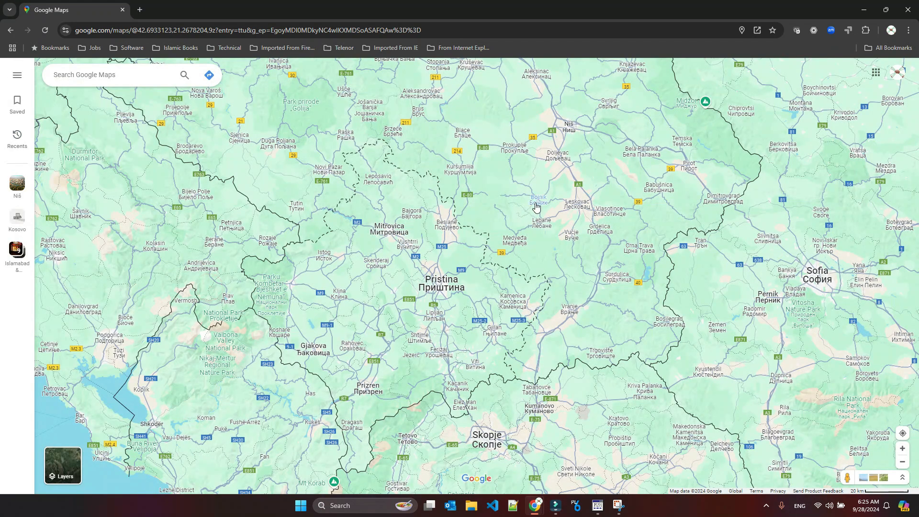
Return to Pathloss 5 and measure the distance from Map-Lower to Map-Upper on the network display
mouse_move(570, 131)
click(597, 505)
click(548, 453)
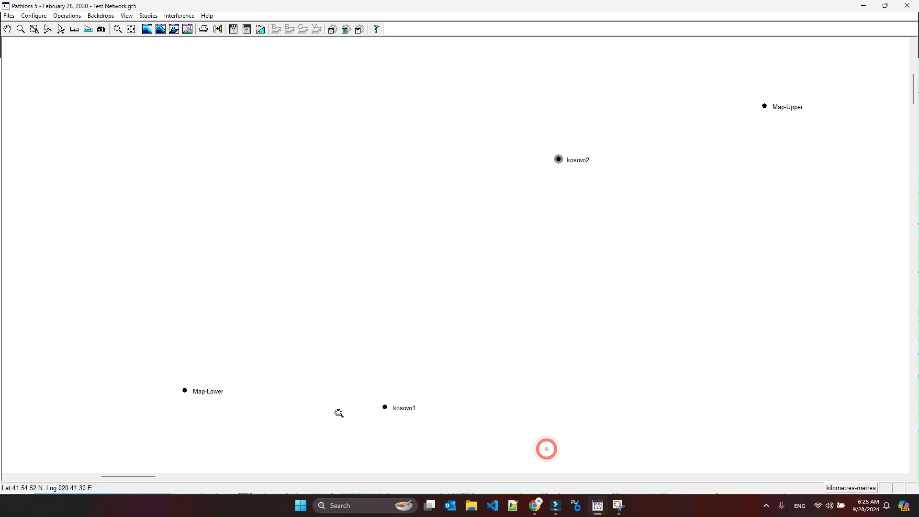
click(47, 29)
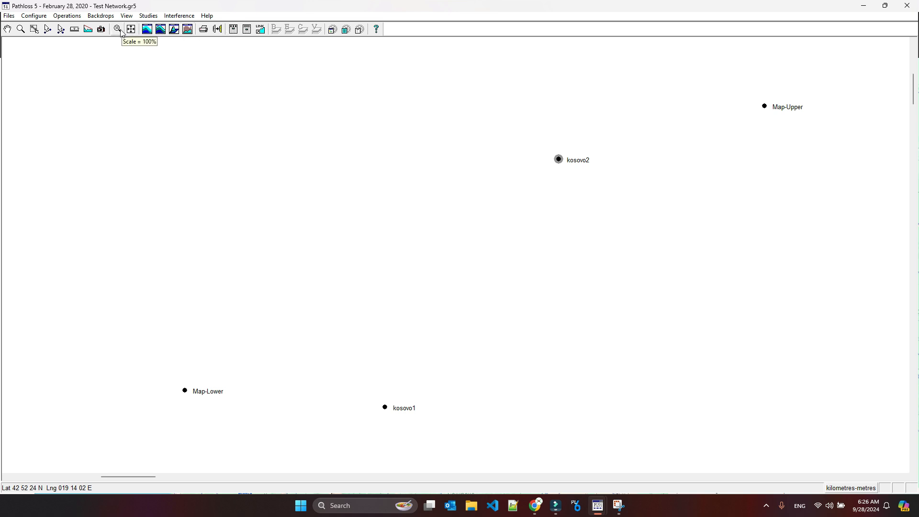
click(74, 30)
drag(186, 392, 765, 108)
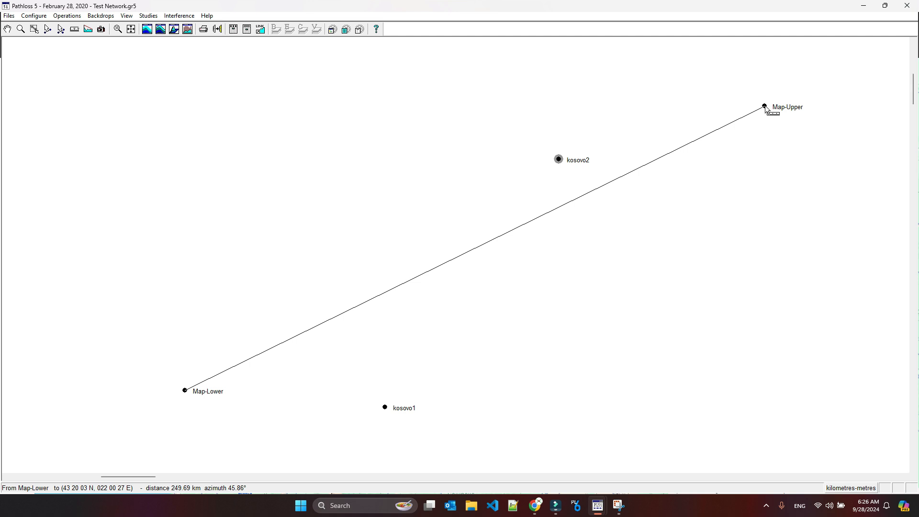
click(765, 107)
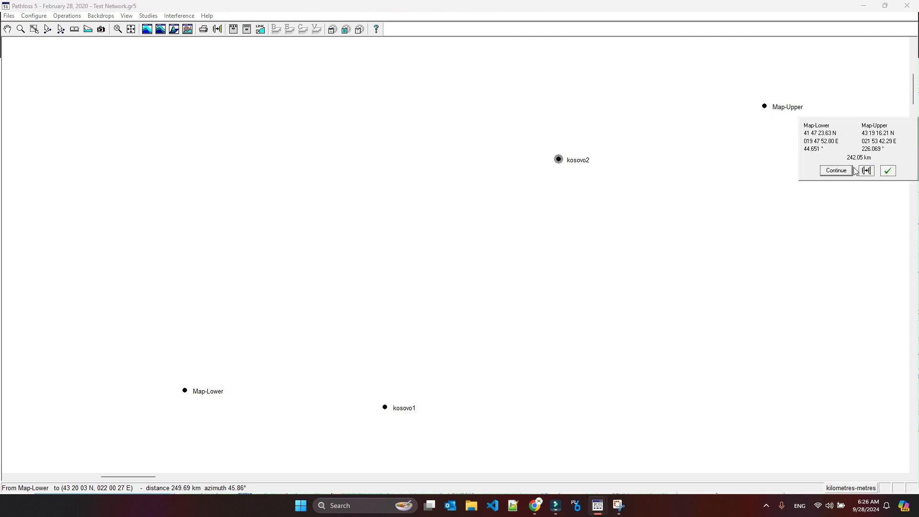
click(886, 172)
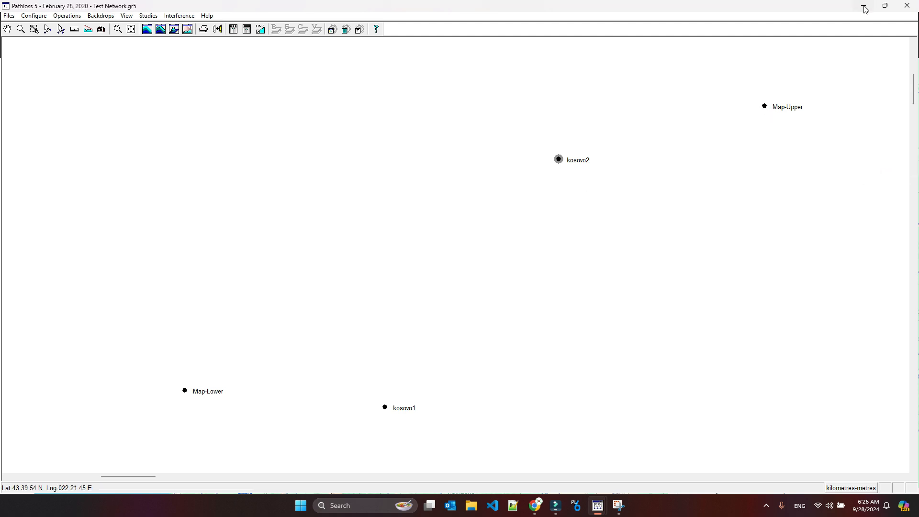
key(alt+Tab)
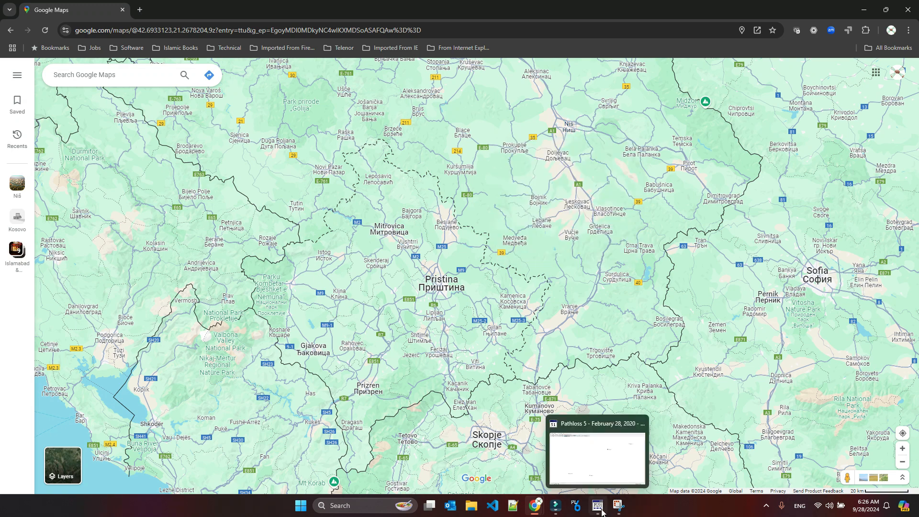
click(602, 511)
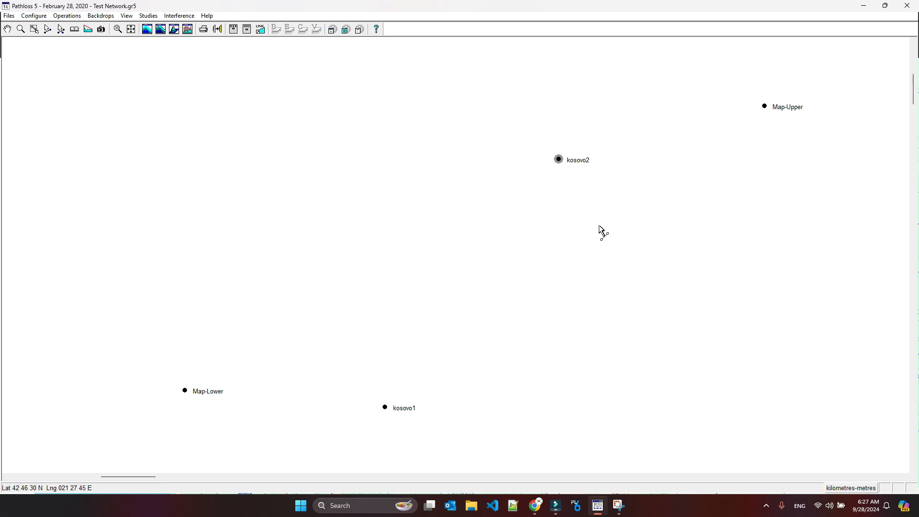
key(alt+Tab)
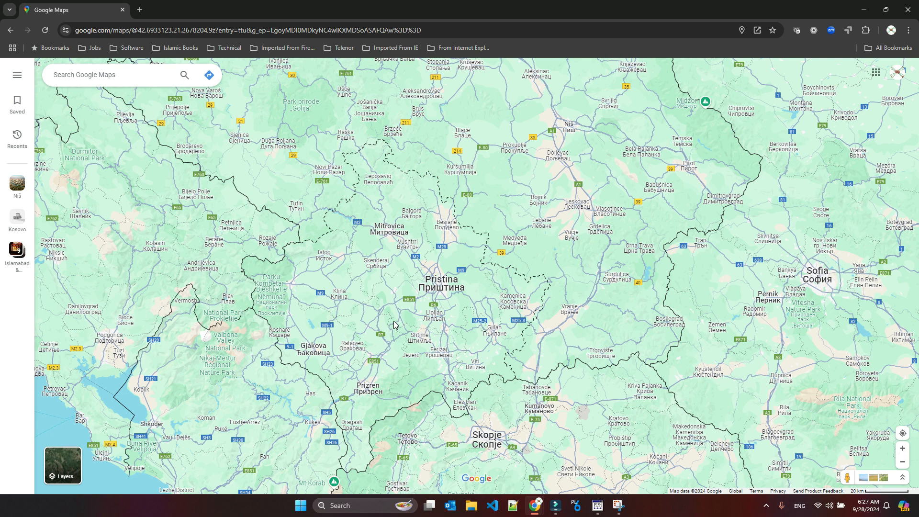
click(864, 10)
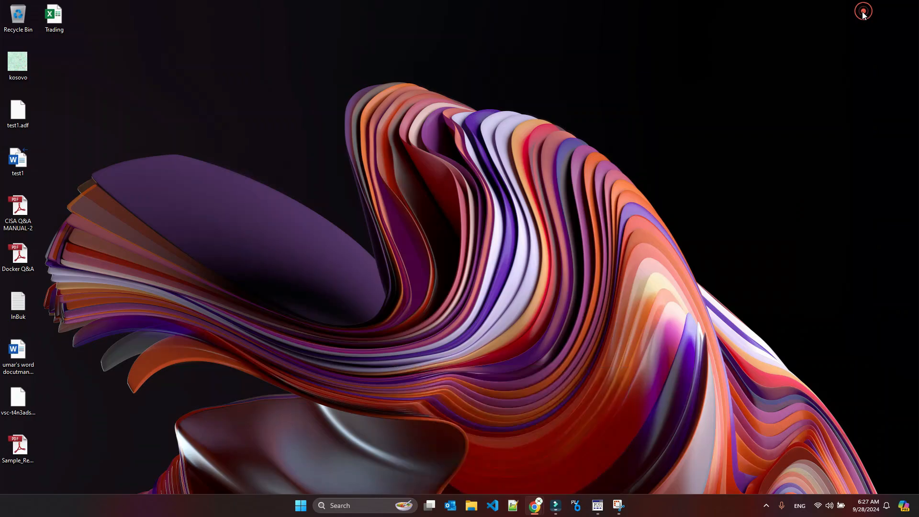
In Pathloss 5, mark the backdrop image area from Map-Lower to Map-Upper and load the kosovo image from the Desktop into it
click(598, 505)
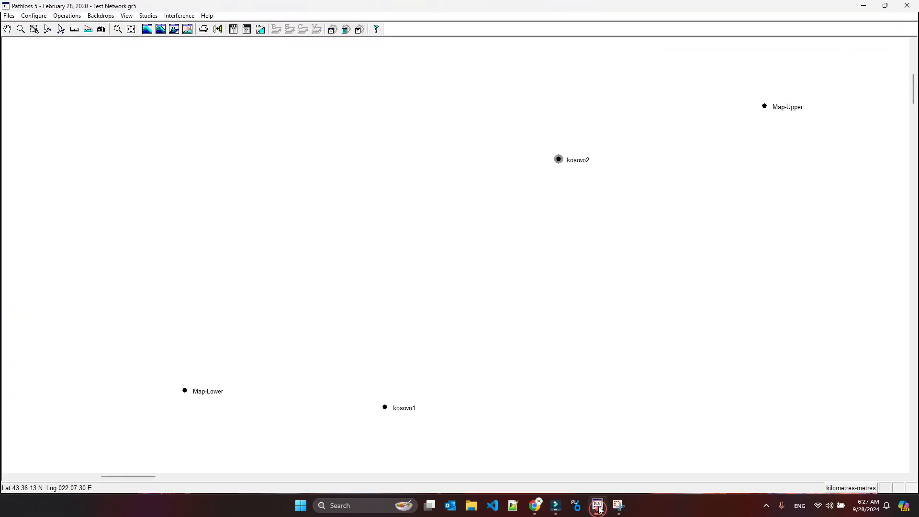
click(101, 30)
drag(185, 390, 766, 108)
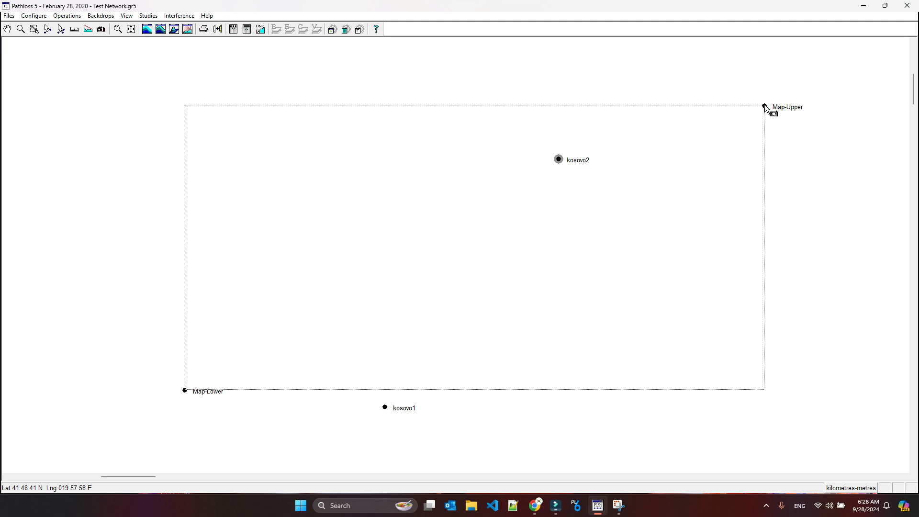
click(765, 108)
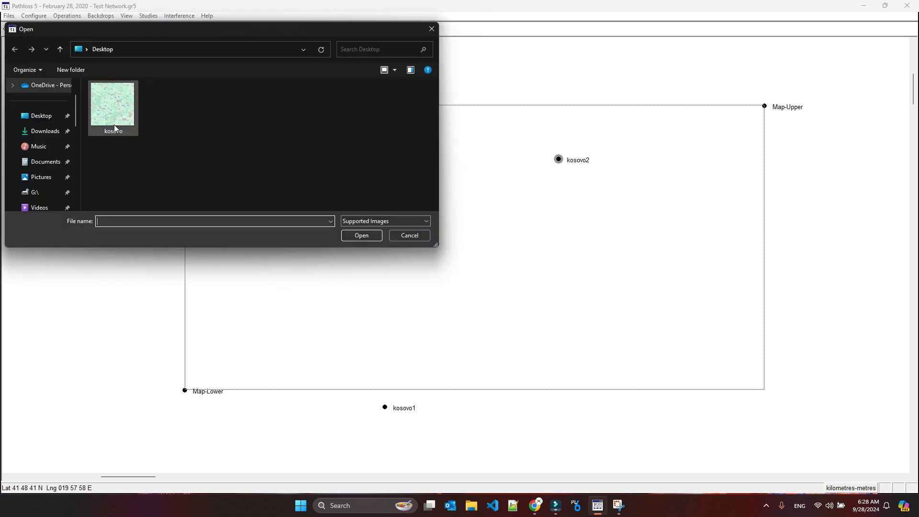
double_click(124, 108)
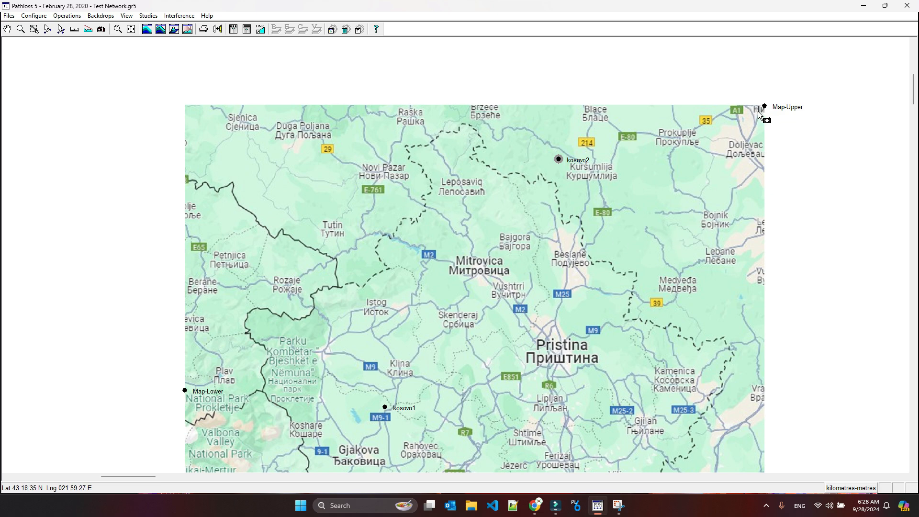
click(840, 264)
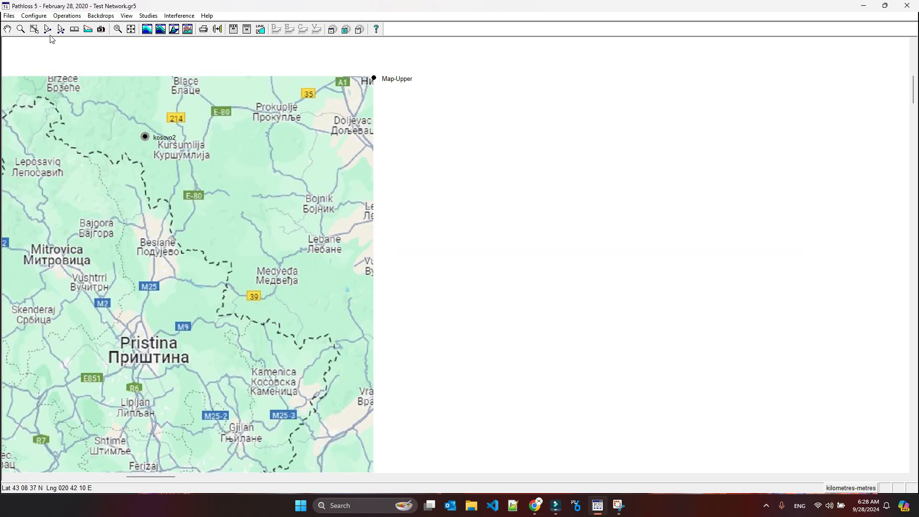
click(21, 29)
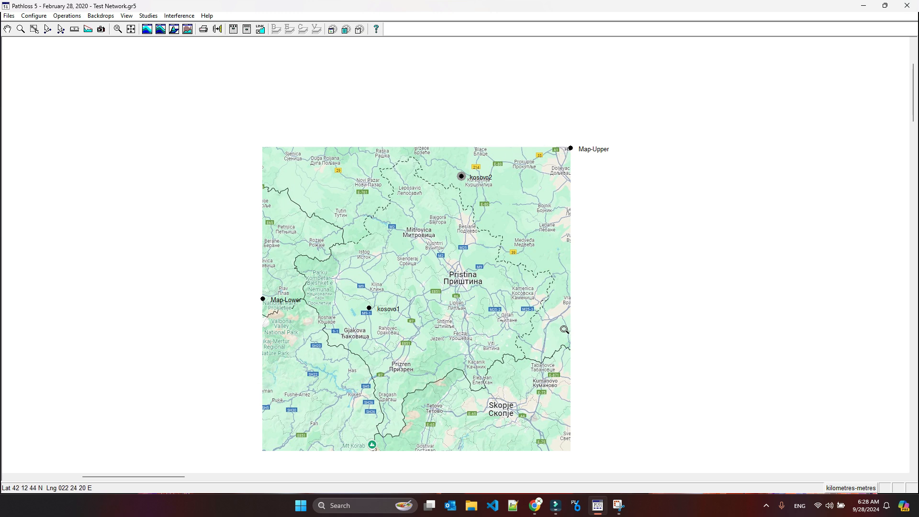
Review the captured Kosovo map in Snipping Tool against the Google Maps view
click(863, 10)
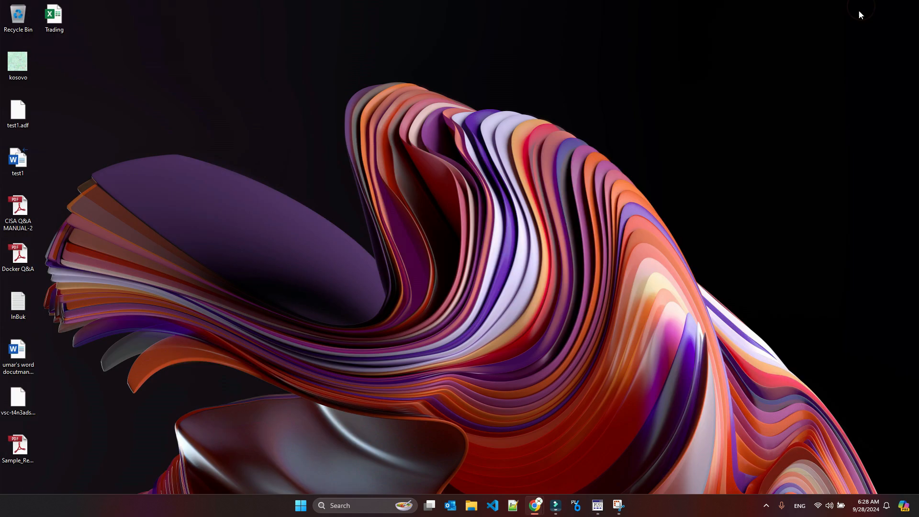
click(535, 506)
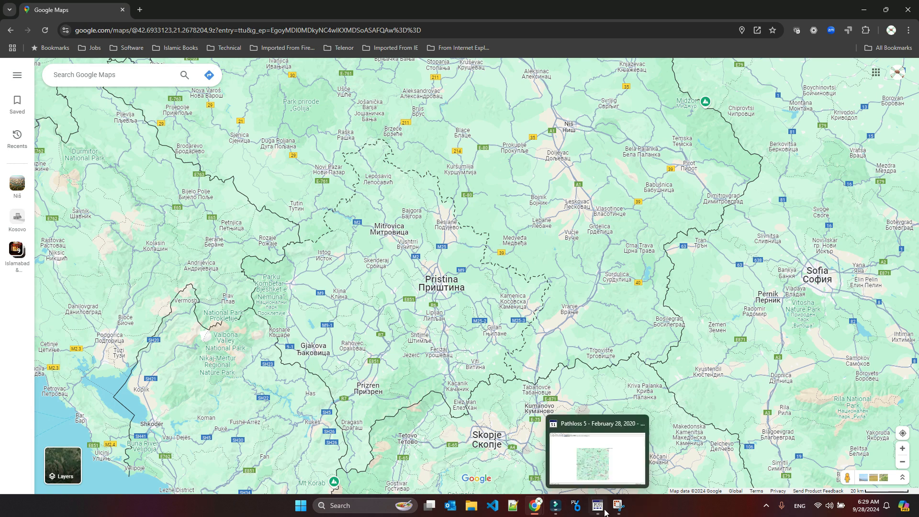
click(618, 506)
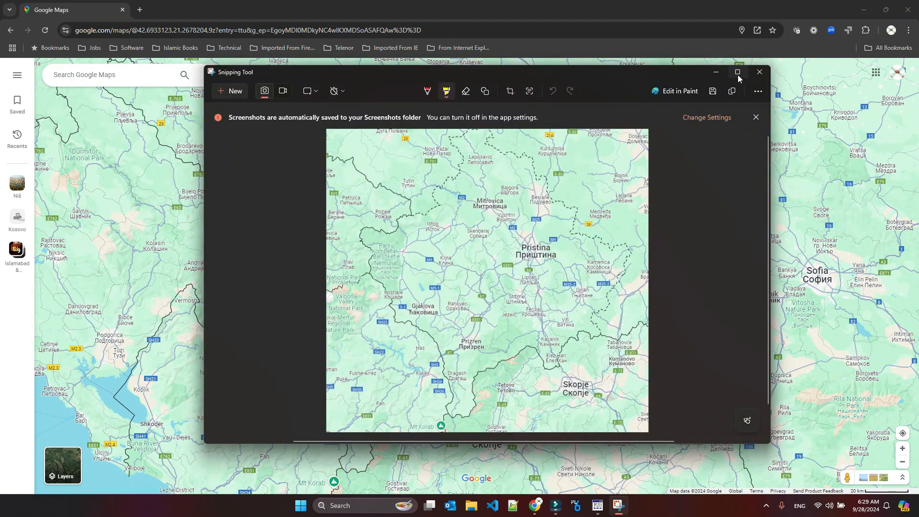
click(737, 72)
click(904, 48)
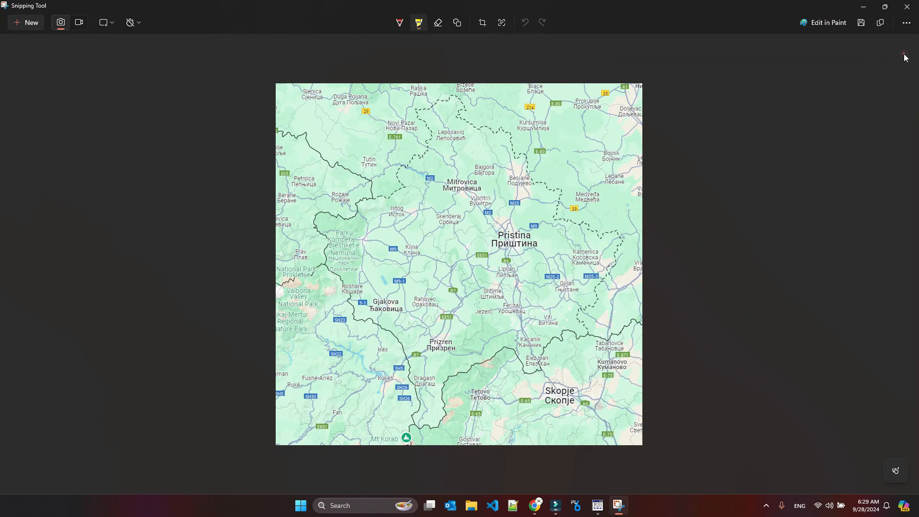
click(864, 7)
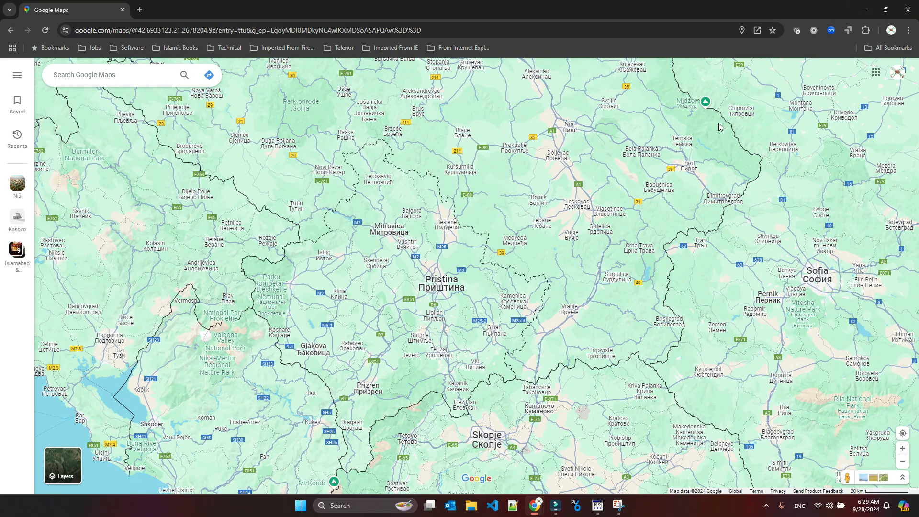
Pick a point just north of Niš in Google Maps and copy its coordinates, 43.366898, 21.940733
mouse_move(569, 129)
click(577, 117)
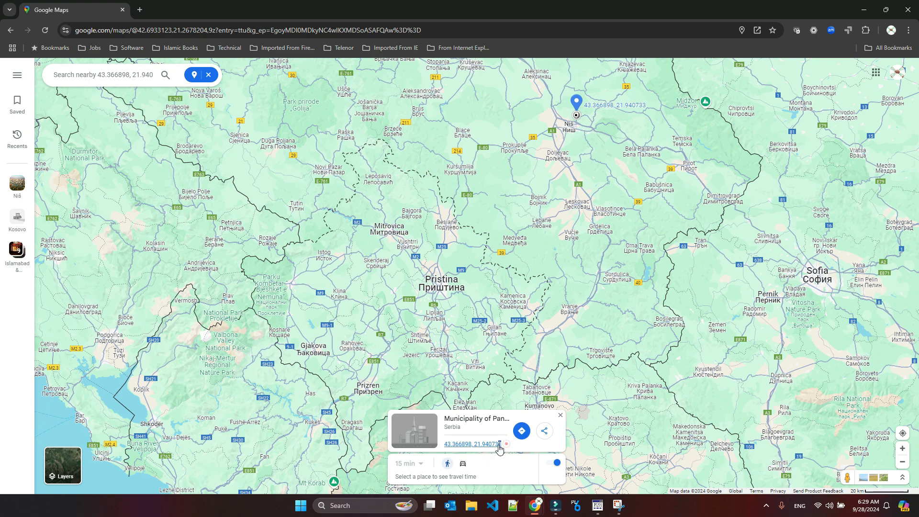
drag(499, 447, 445, 450)
key(ctrl+c)
key(super+d)
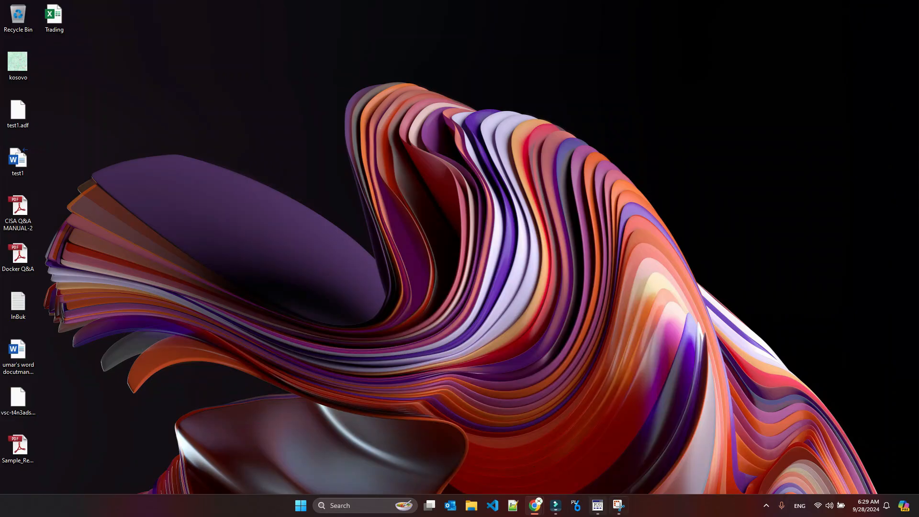
In the Pathloss 5 site list, set Map-Upper's latitude to 43.366898 and longitude to 21.94, and close the list to view the site against the backdrop
mouse_move(546, 512)
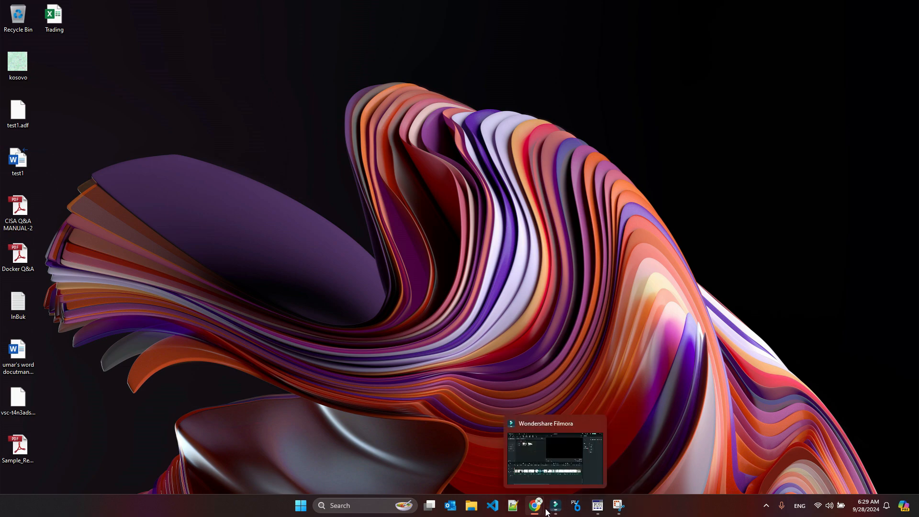
click(597, 505)
double_click(123, 479)
scroll(124, 480, down, 1)
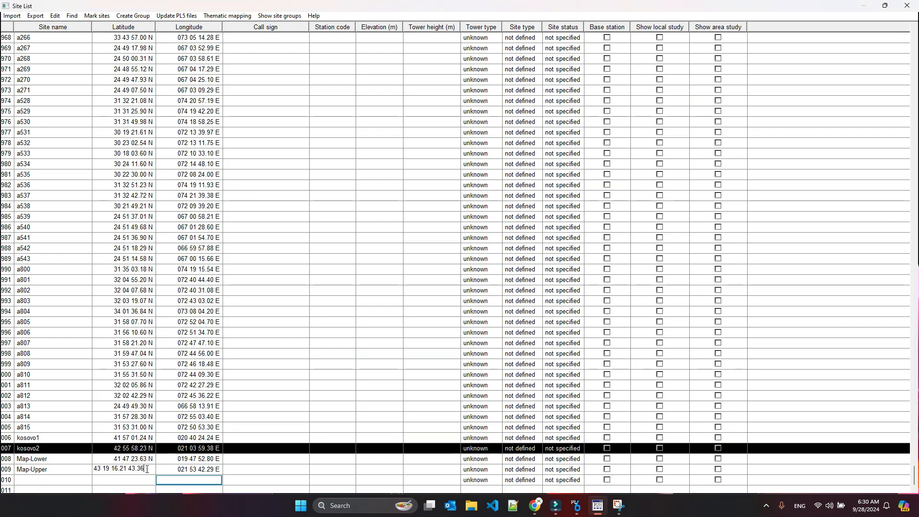
key(ctrl+v)
drag(126, 469, 153, 469)
key(BackSpace)
key(Return)
click(232, 470)
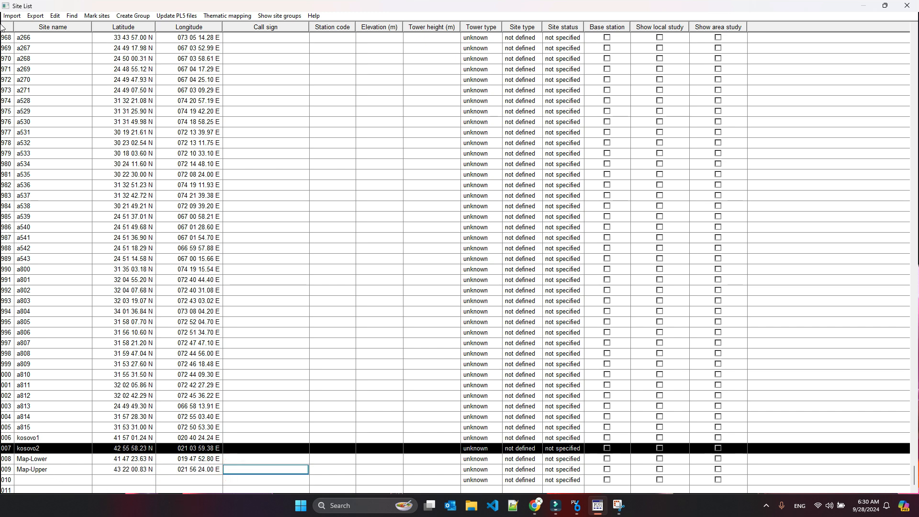
click(906, 6)
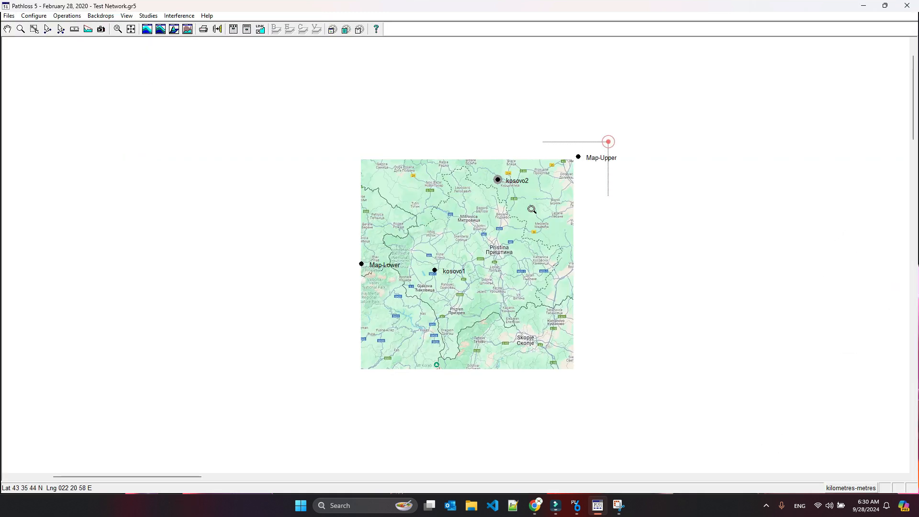
drag(608, 141, 308, 404)
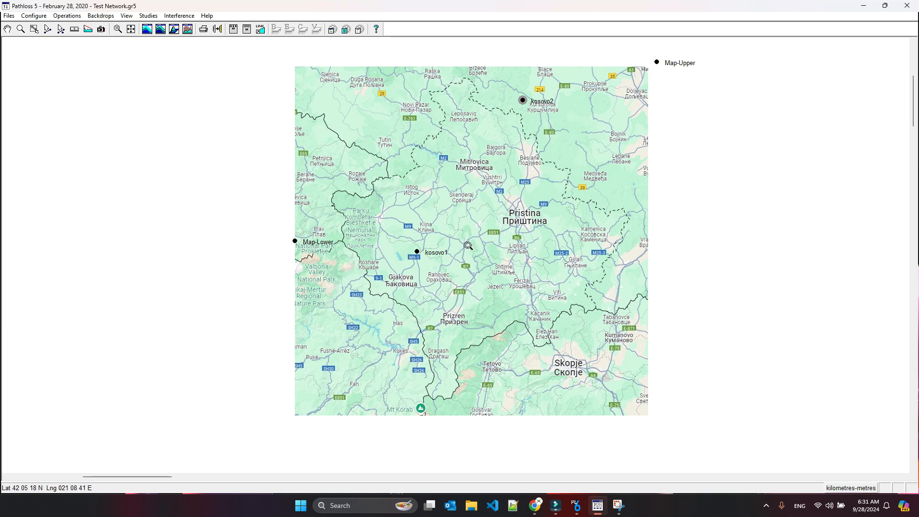
Open the captured kosovo map from Snipping Tool in Paint for editing
click(867, 6)
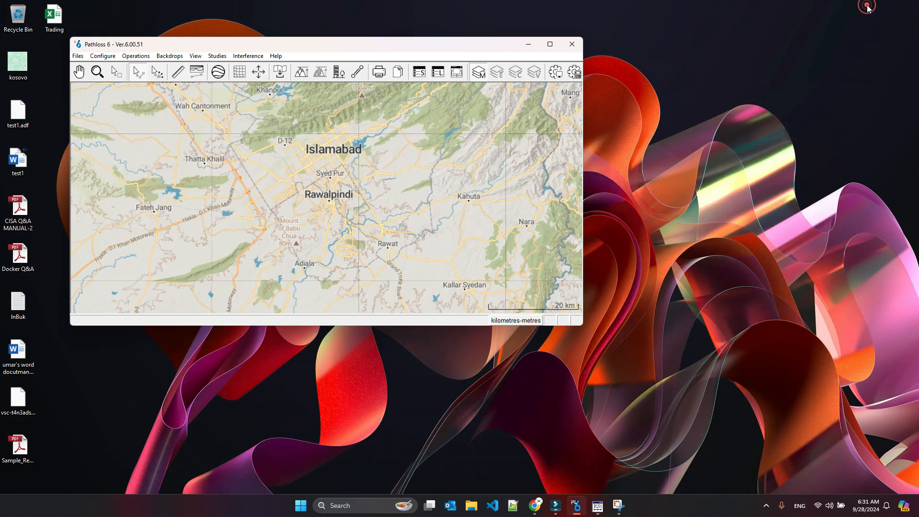
click(573, 45)
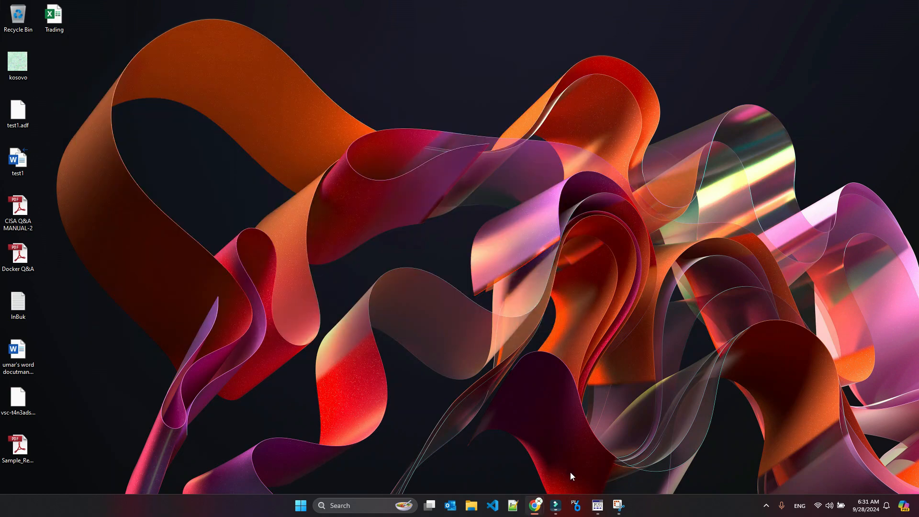
click(618, 506)
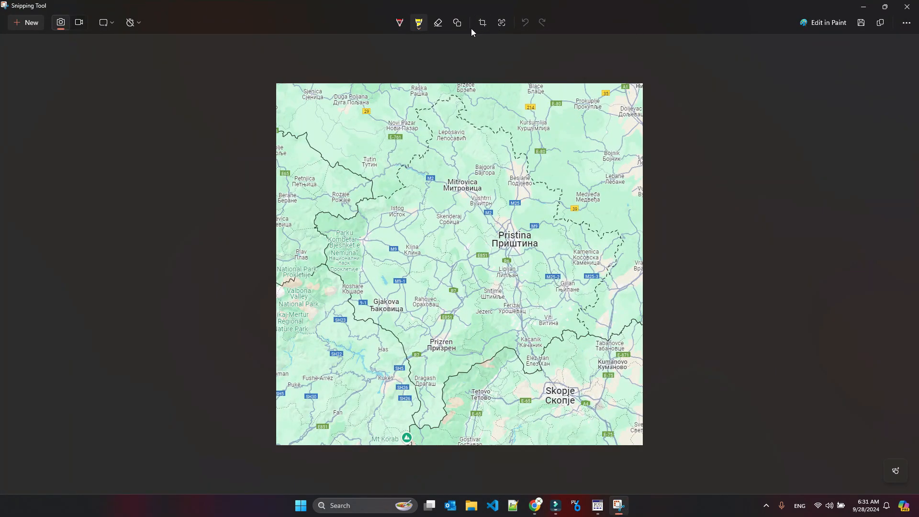
click(828, 23)
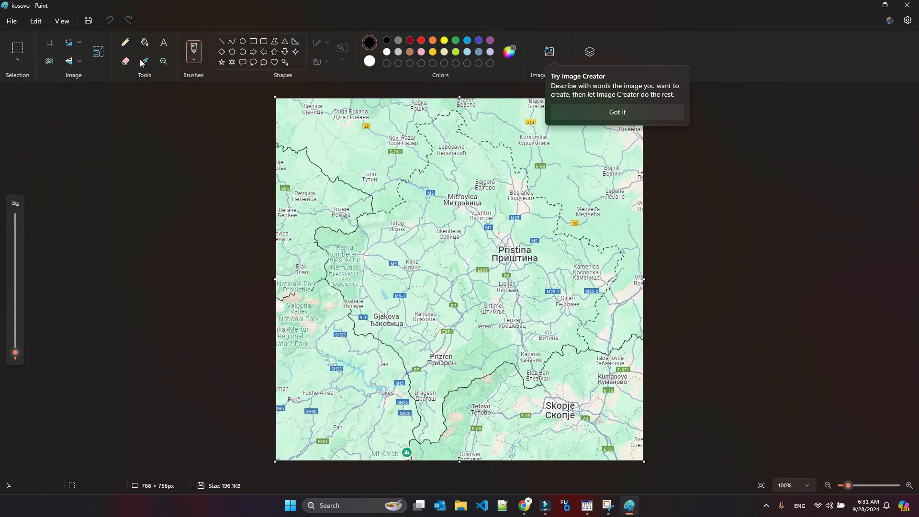
click(41, 22)
click(62, 21)
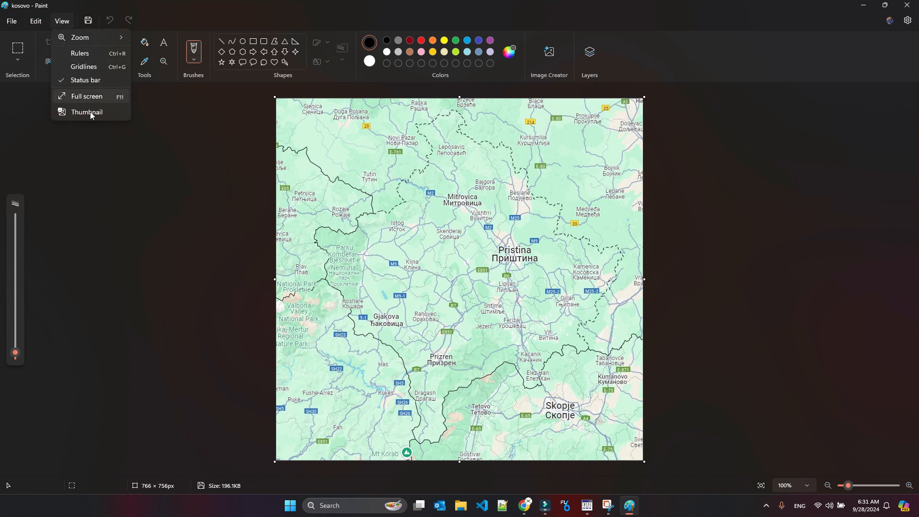
click(131, 198)
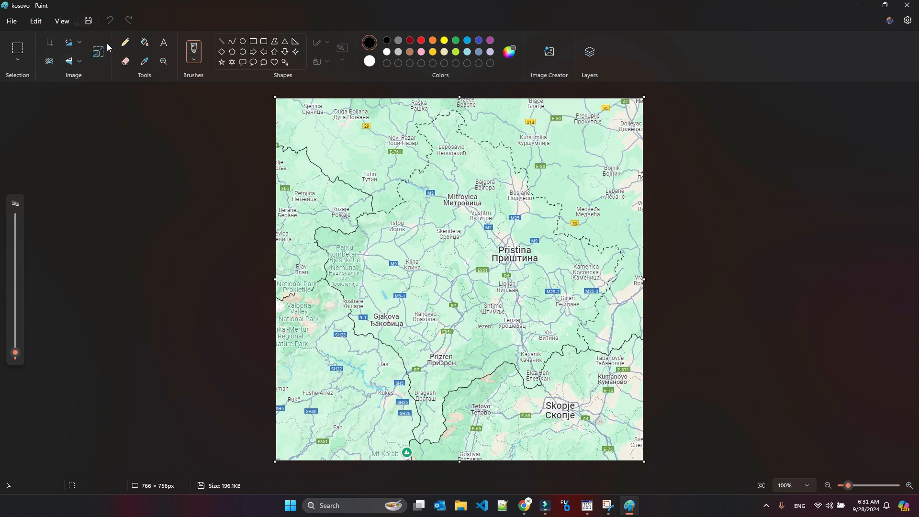
Try to resize the map image to 50 percent with the aspect ratio kept, and undo the resize
click(98, 51)
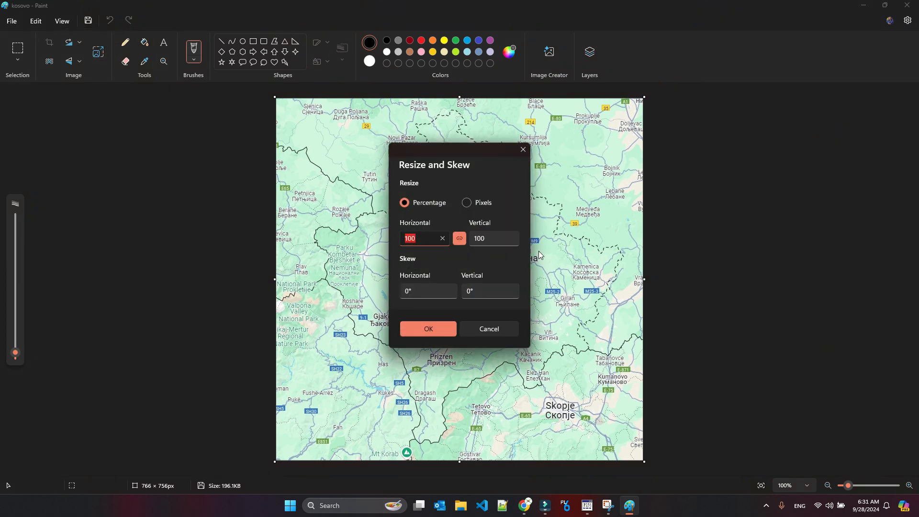
click(494, 236)
double_click(501, 240)
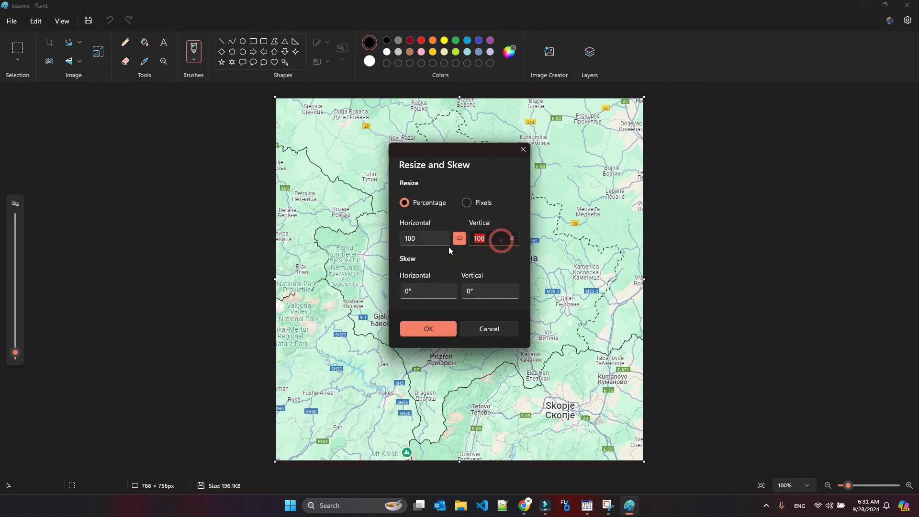
text(50)
key(Return)
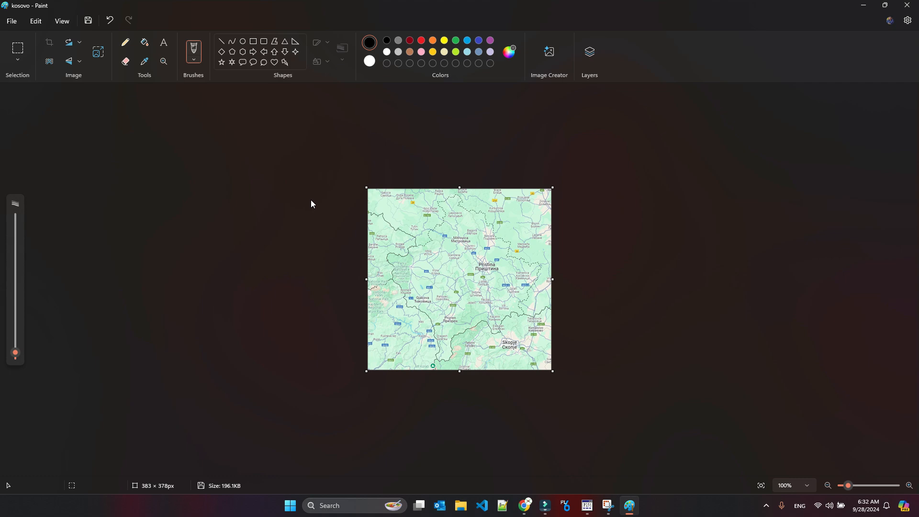
key(ctrl+z)
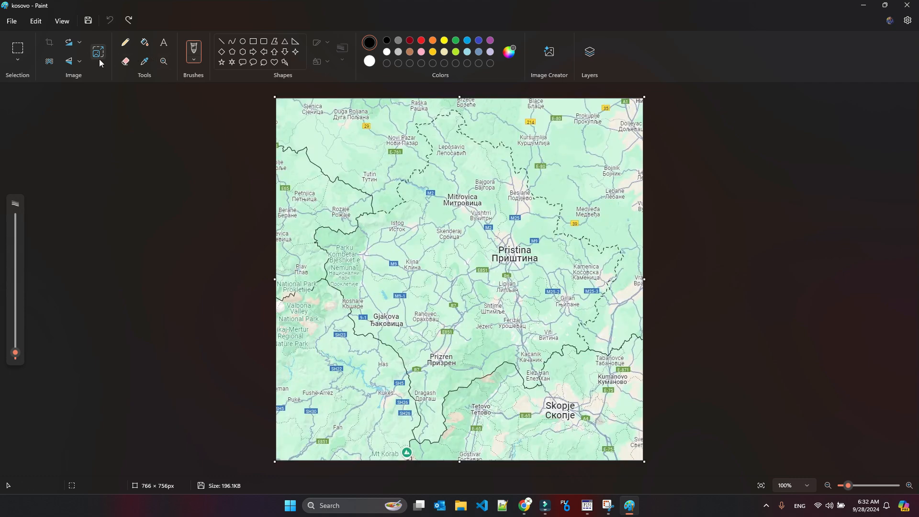
Resize the map image to 50 percent vertically and 100 percent horizontally, without keeping the aspect ratio
click(98, 53)
double_click(492, 238)
text(50)
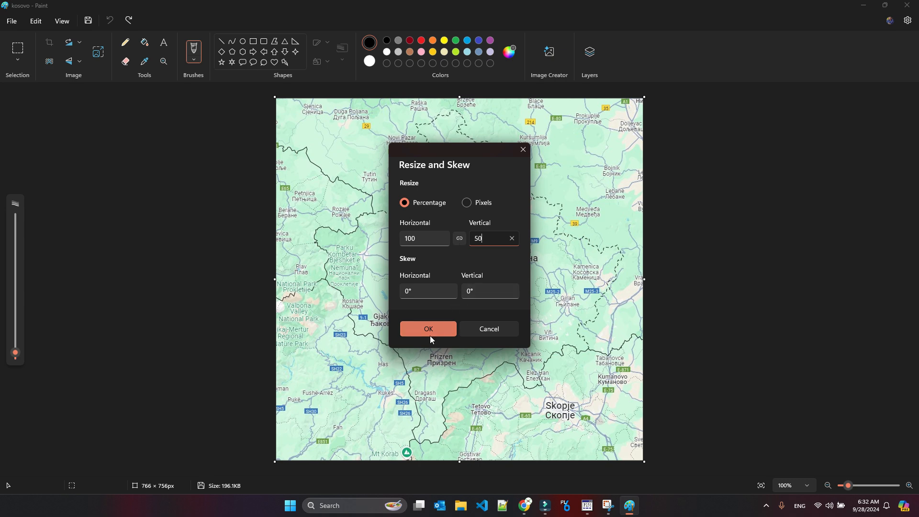
click(429, 330)
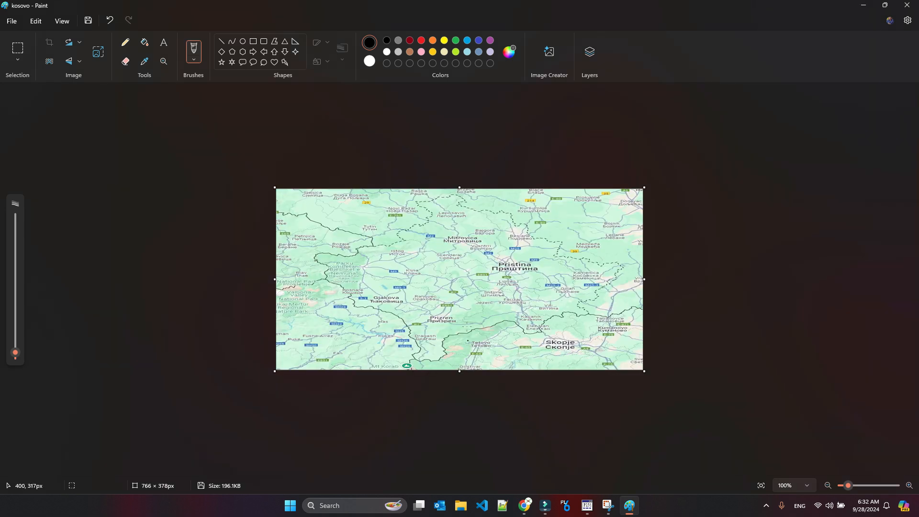
Save the squashed map as a JPEG named kosovo-new on the Desktop, and close Paint and Snipping Tool
click(11, 21)
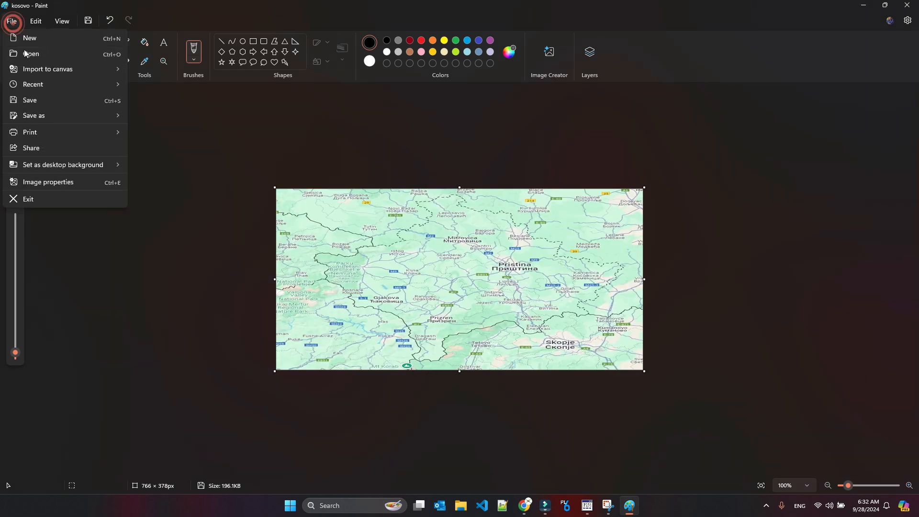
mouse_move(91, 115)
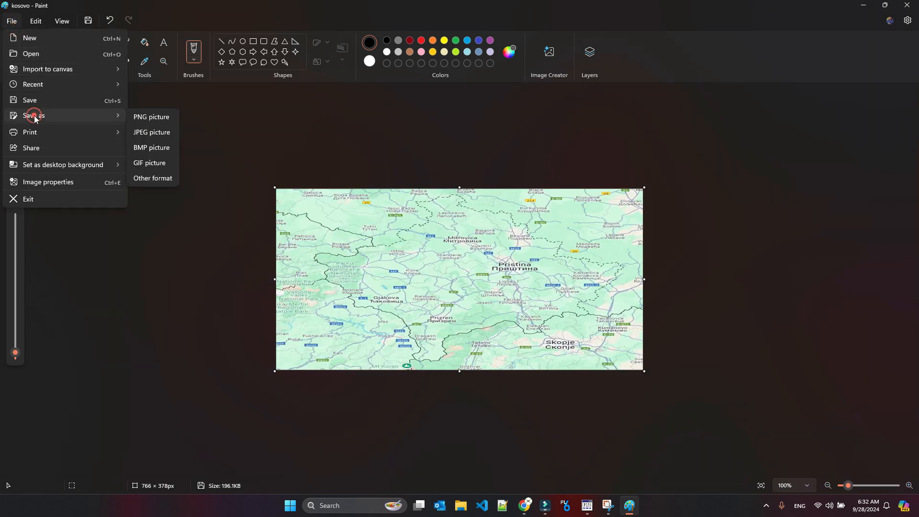
click(155, 132)
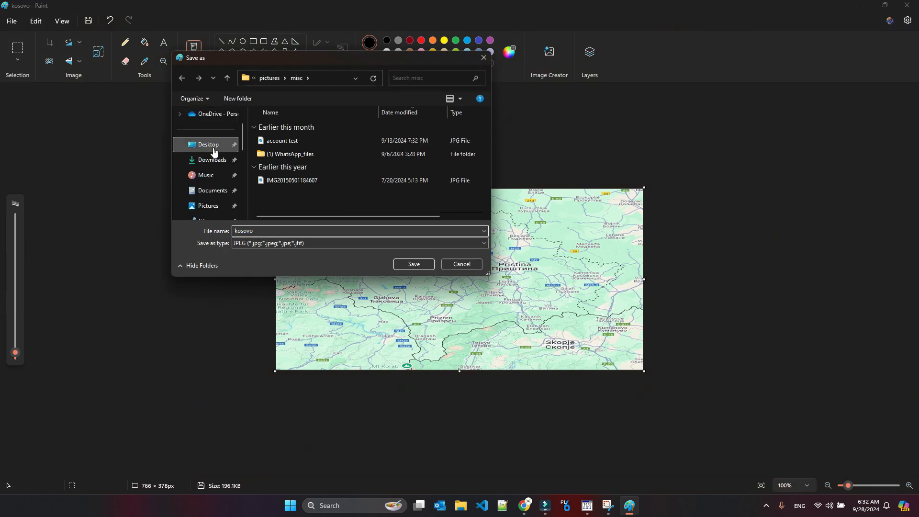
click(214, 152)
click(279, 231)
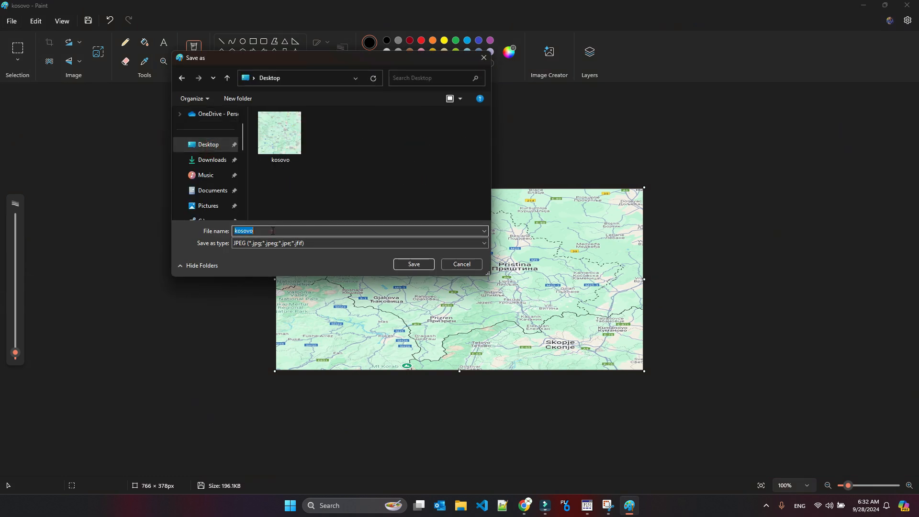
click(278, 232)
text(-new)
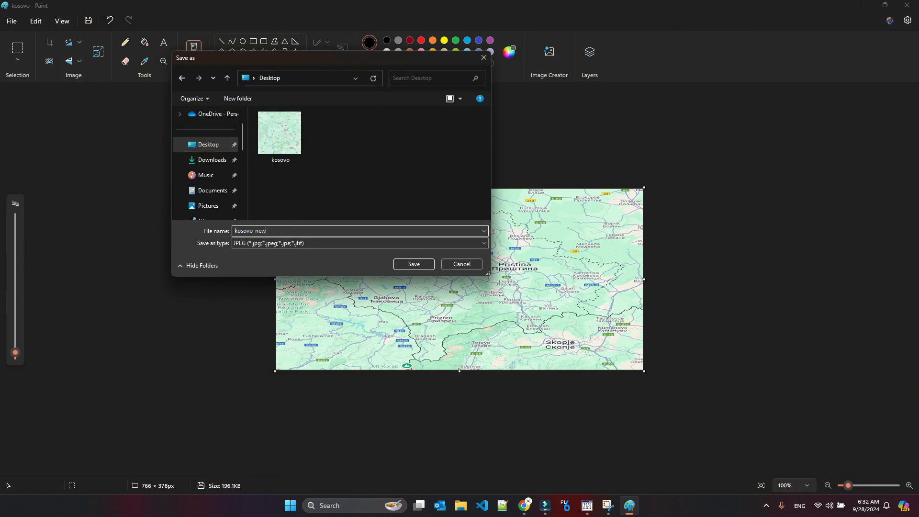
key(Return)
click(907, 6)
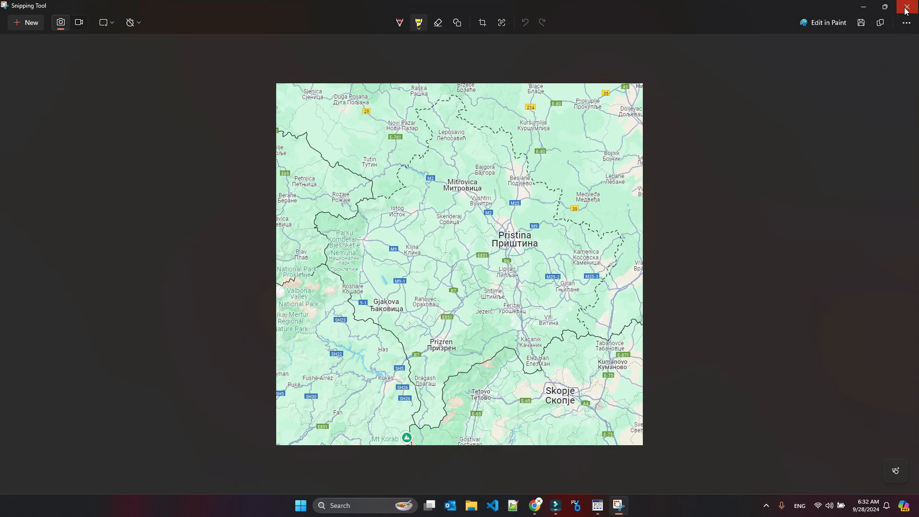
click(907, 6)
In Pathloss 5, mark the backdrop image area from Map-Upper to Map-Lower and load the kosovo-new image into it
click(606, 508)
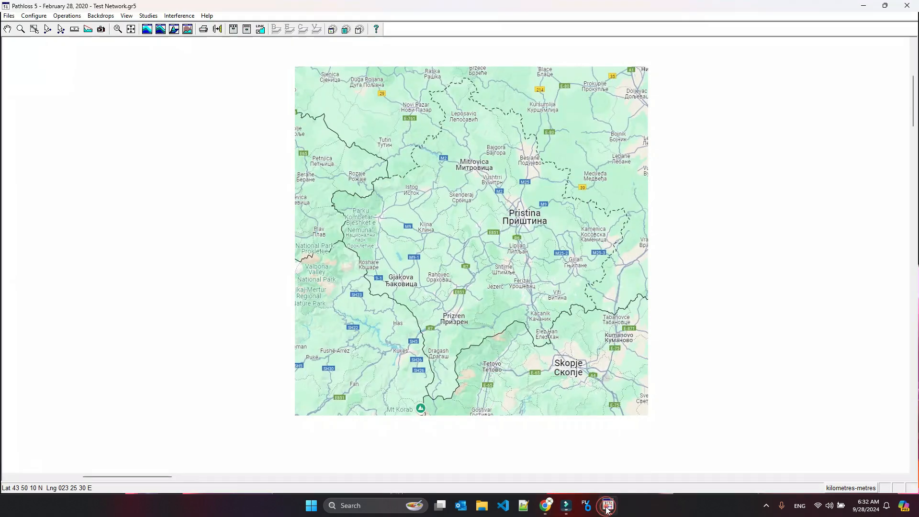
click(101, 29)
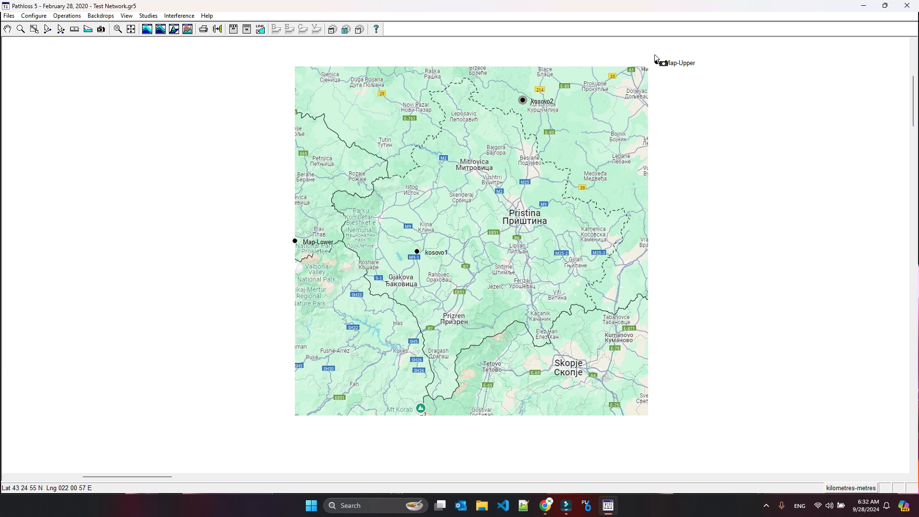
drag(656, 61, 295, 241)
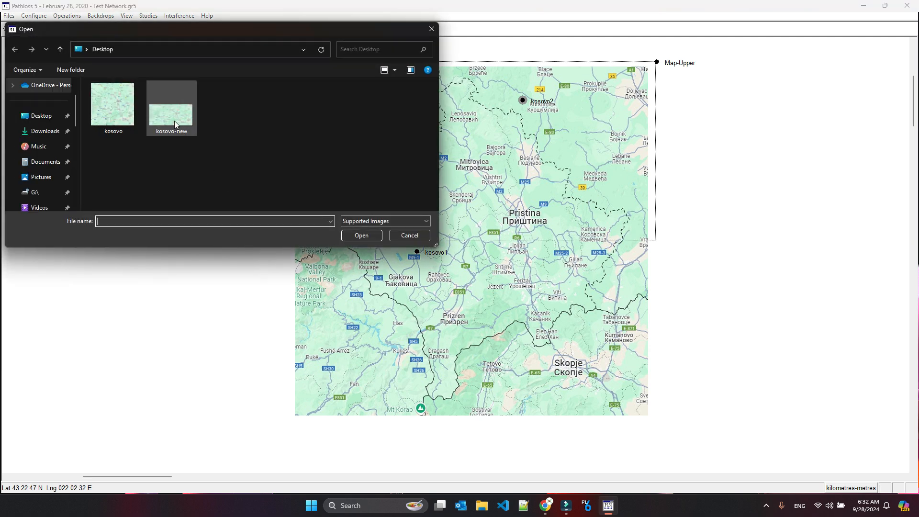
double_click(173, 120)
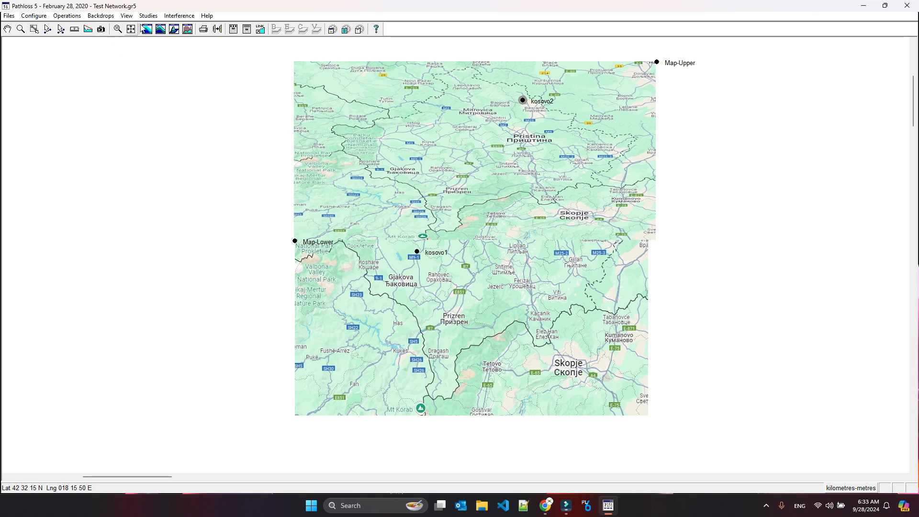
Remove kosovo.jpg from the backdrop pictures, keeping only kosovo-new.jpg between Map-Lower and Map-Upper
click(100, 17)
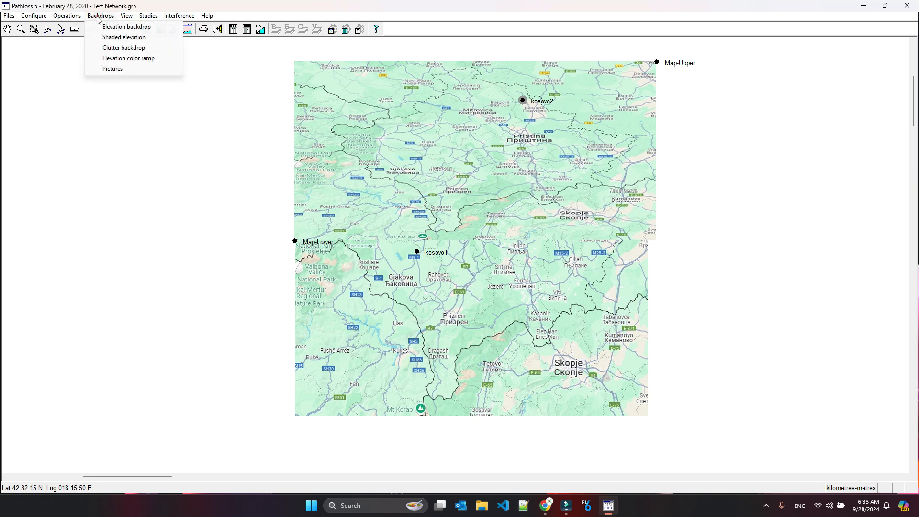
click(103, 70)
click(90, 54)
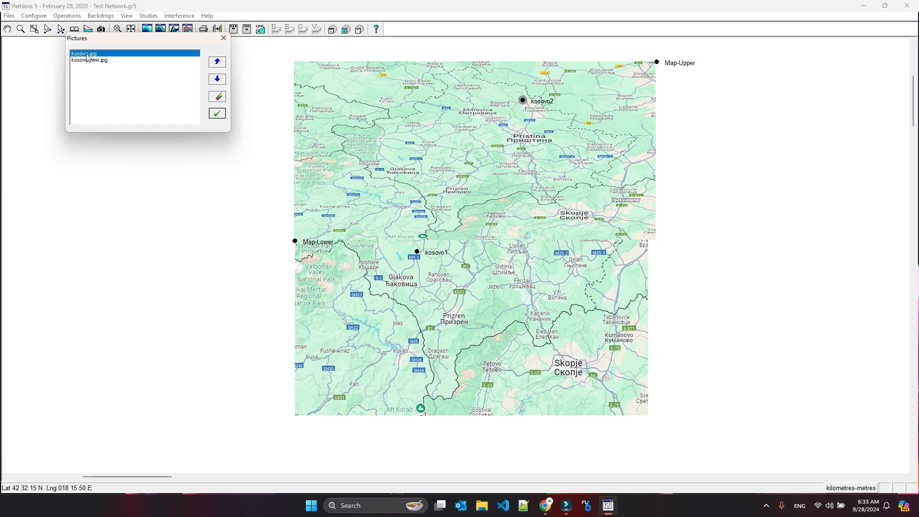
click(217, 97)
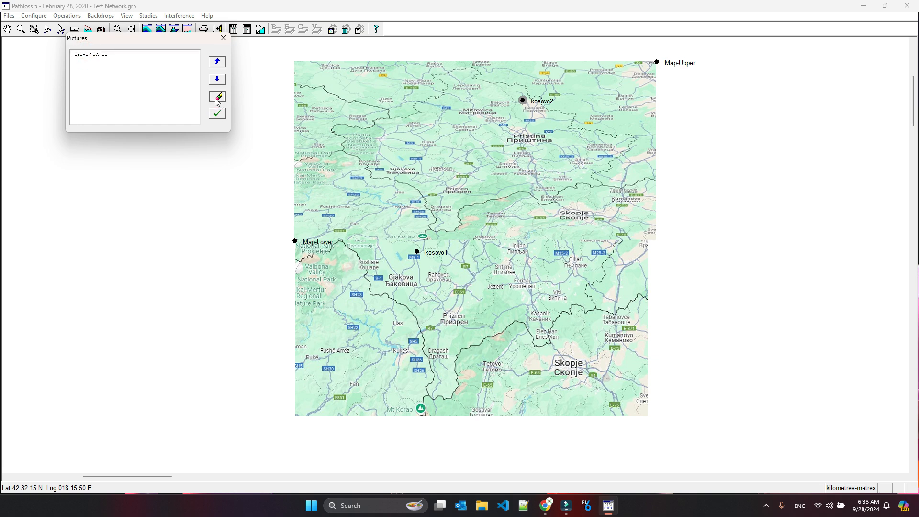
click(216, 114)
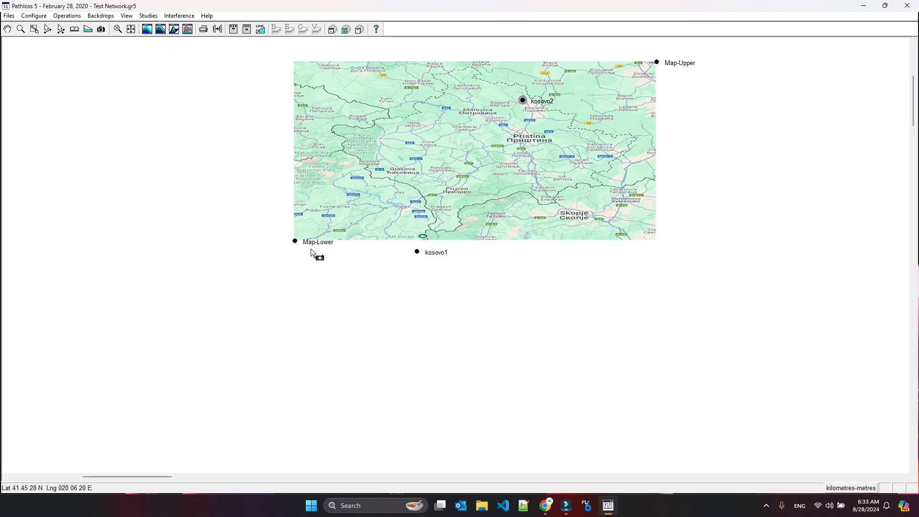
click(20, 29)
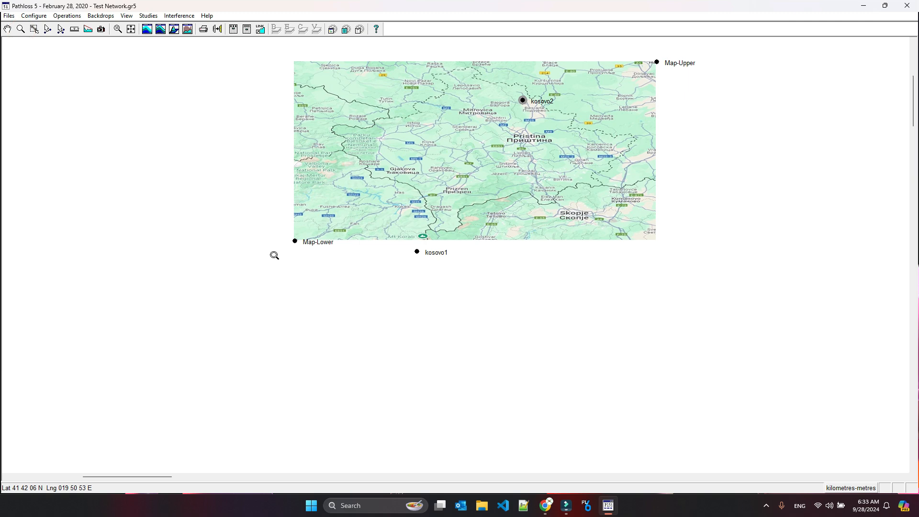
drag(274, 255, 670, 49)
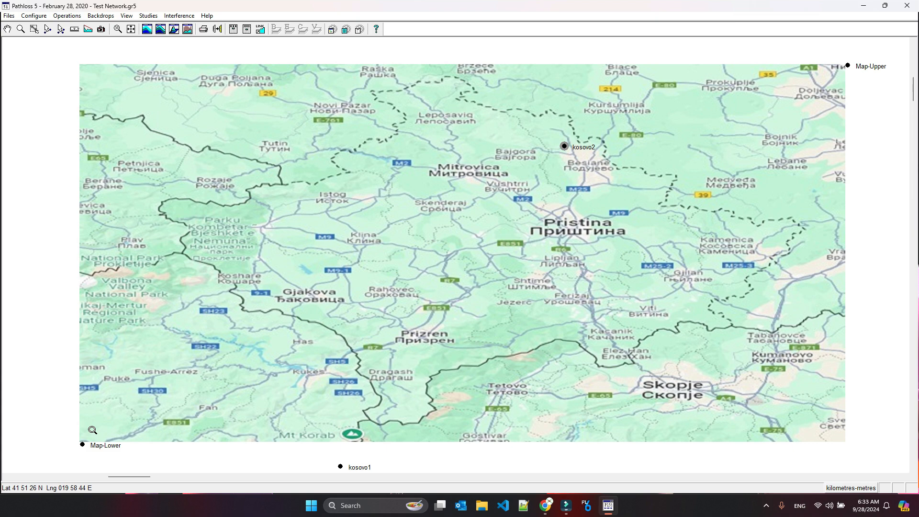
In Google Maps, dismiss the place card, take a rectangular snip of the Kosovo area up to Niš, and close the capture unsaved
mouse_move(545, 505)
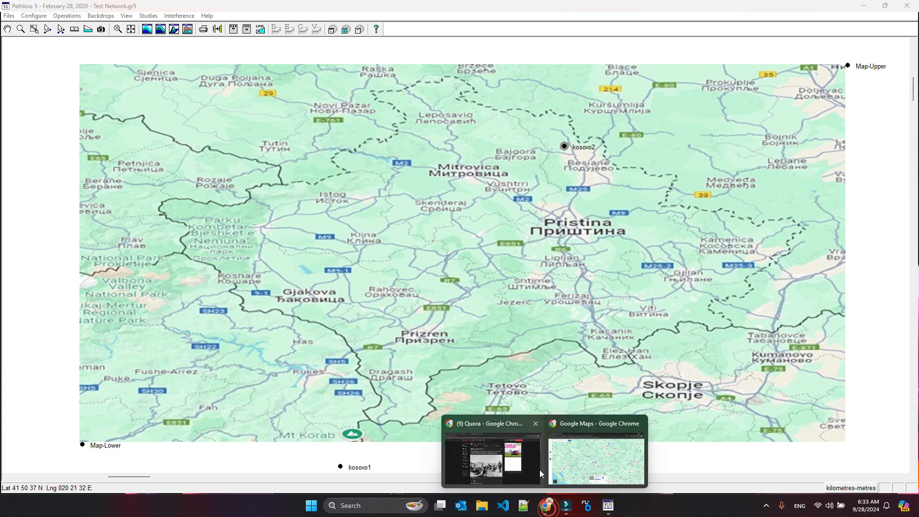
click(550, 467)
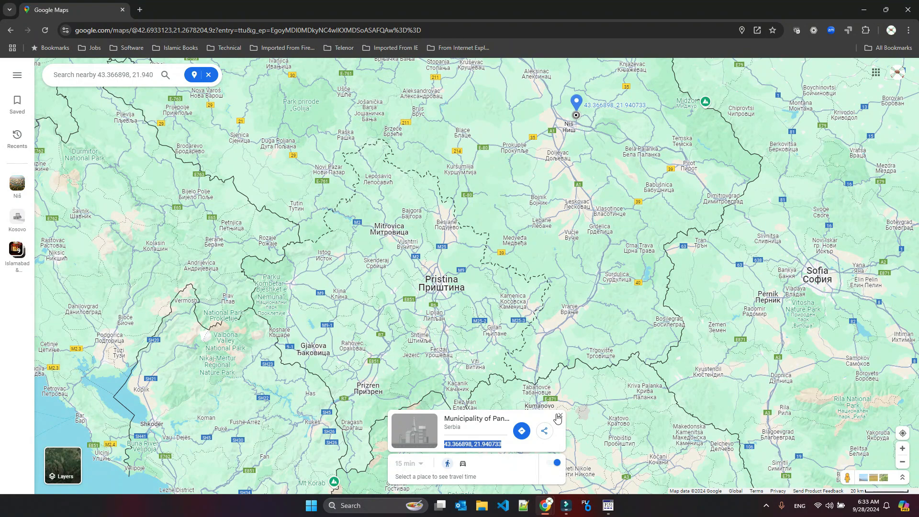
click(558, 417)
mouse_move(576, 507)
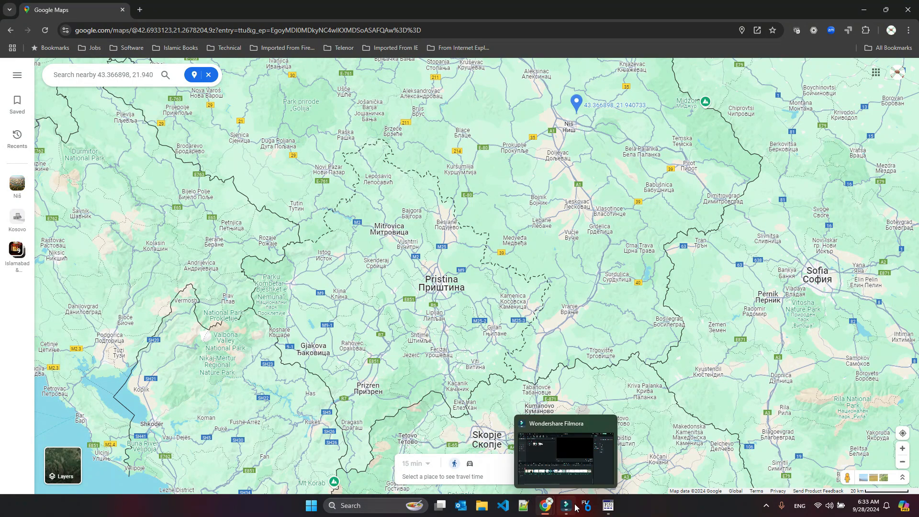
click(312, 506)
click(311, 505)
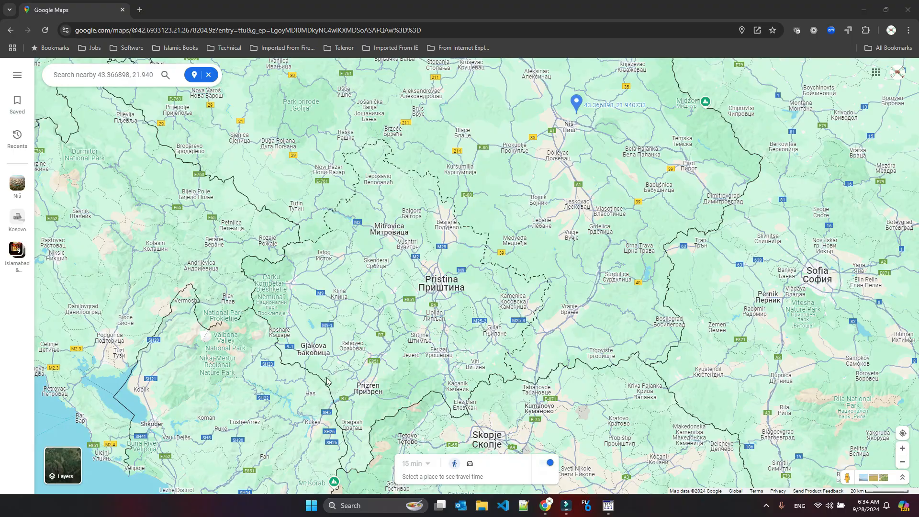
click(376, 223)
drag(263, 477, 572, 131)
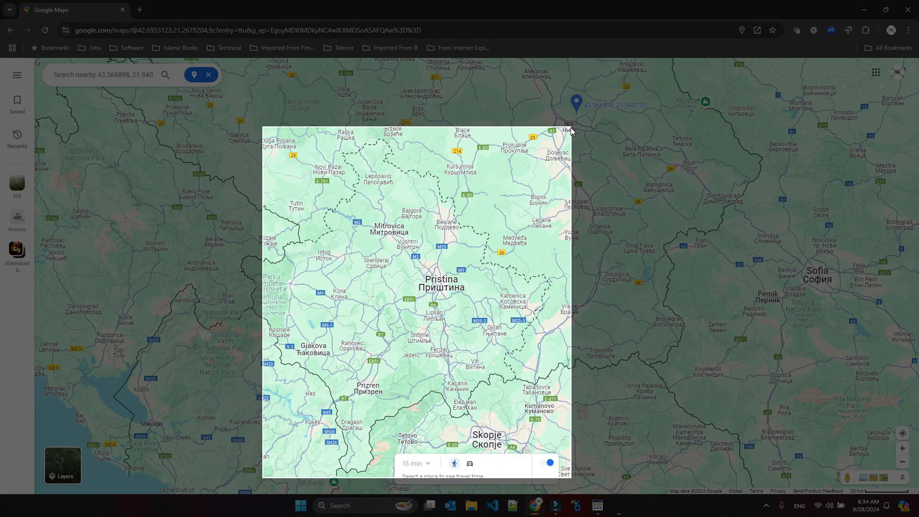
drag(572, 131, 572, 130)
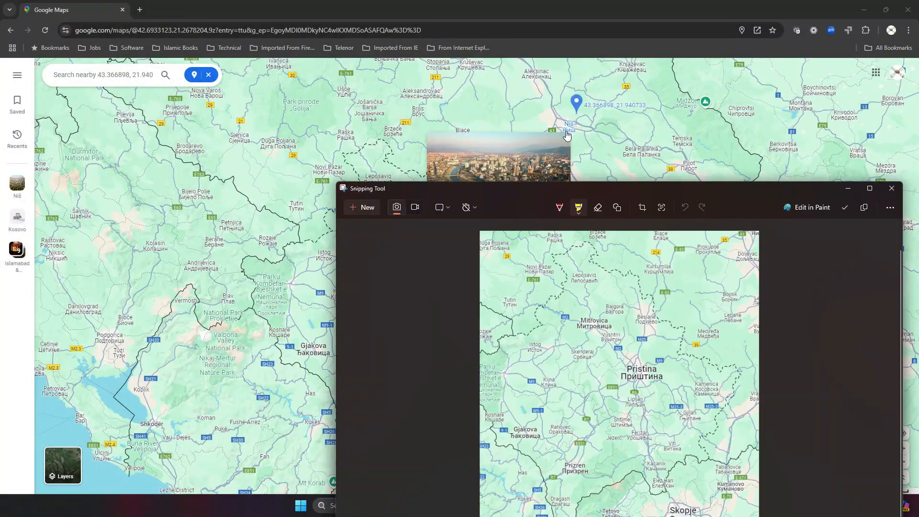
click(891, 188)
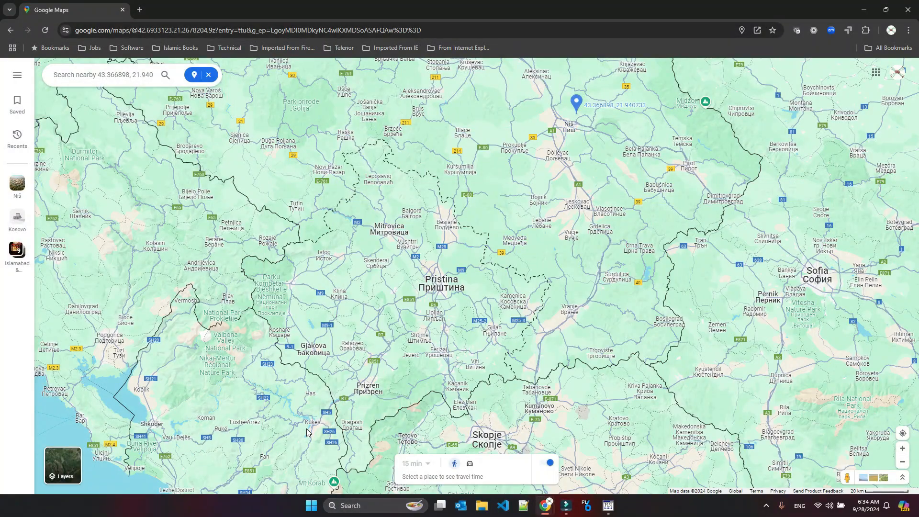
click(11, 372)
mouse_move(567, 238)
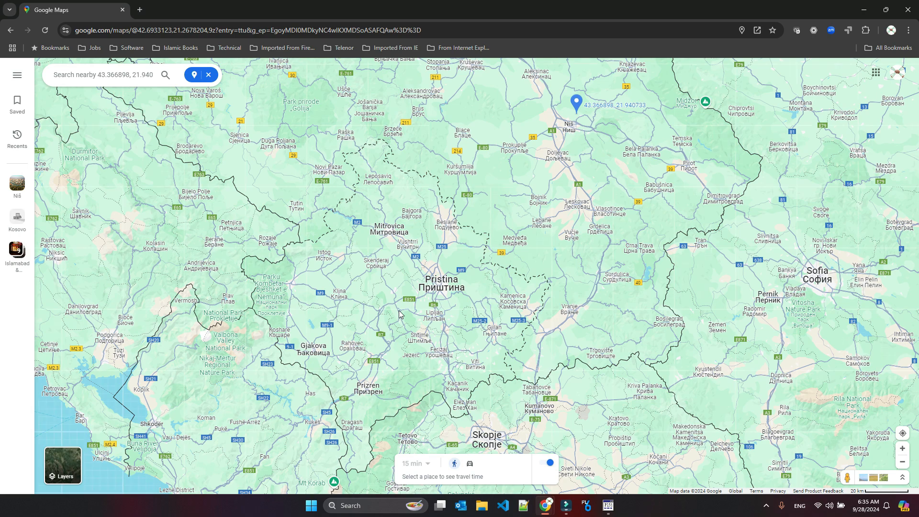
scroll(401, 314, down, 2)
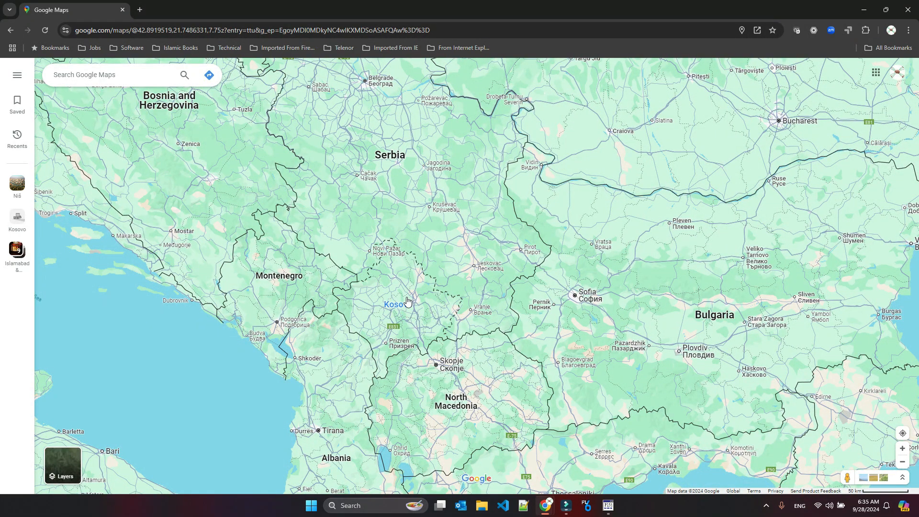
scroll(437, 319, up, 1)
scroll(437, 320, up, 2)
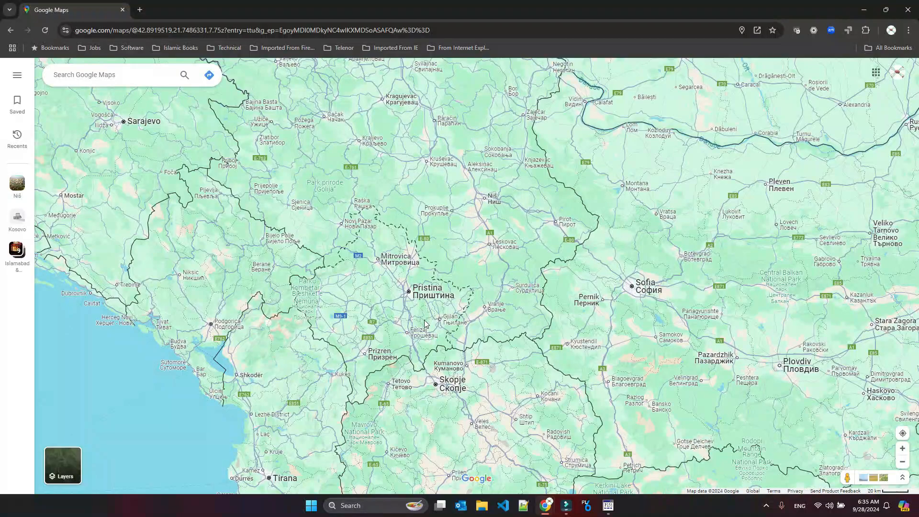
scroll(387, 322, up, 1)
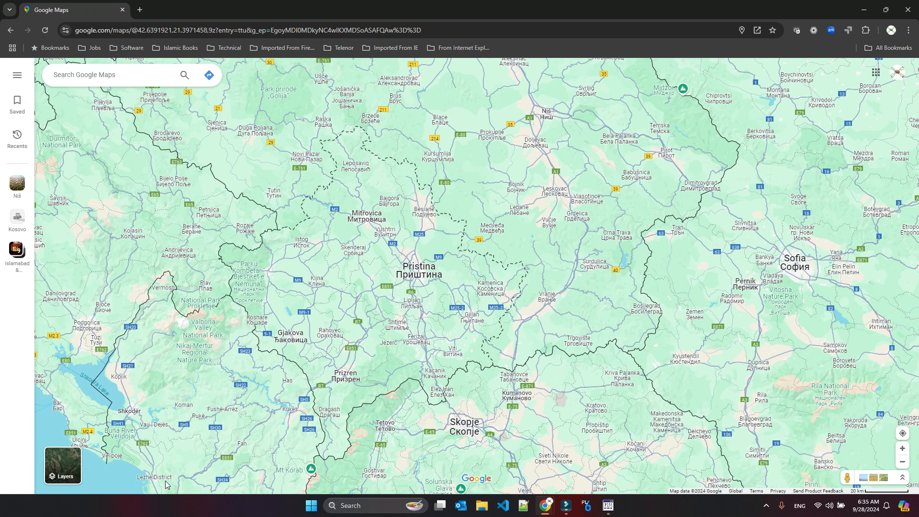
Switch back to Pathloss 5
click(608, 506)
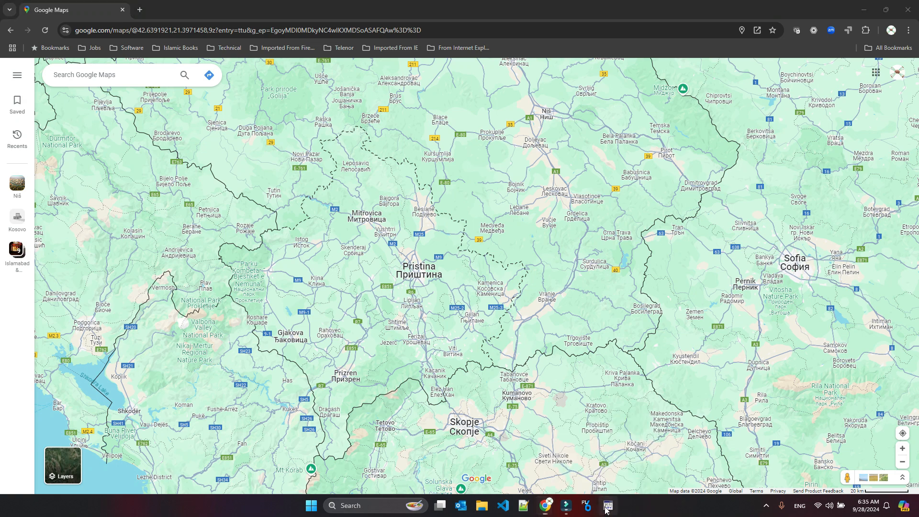